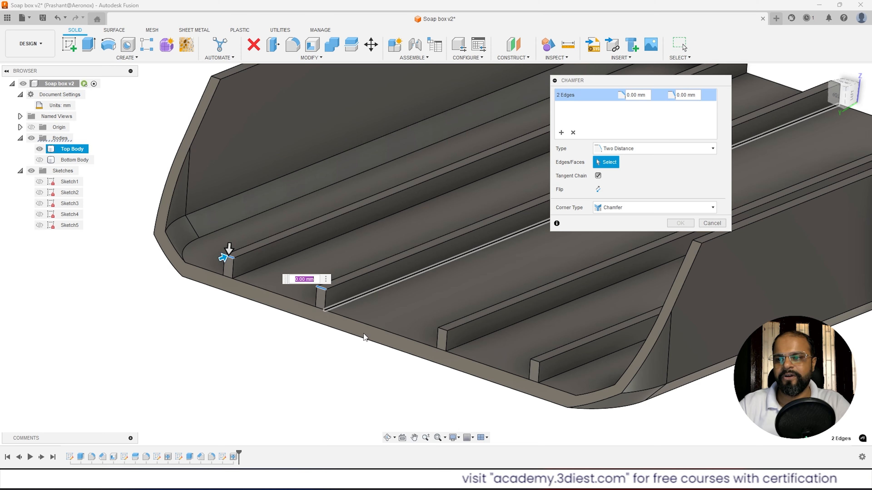
Finish selecting the upper end edges of the four Top Body ribs and chamfer them with an Equal Distance of 3 mm
left_click(442, 331)
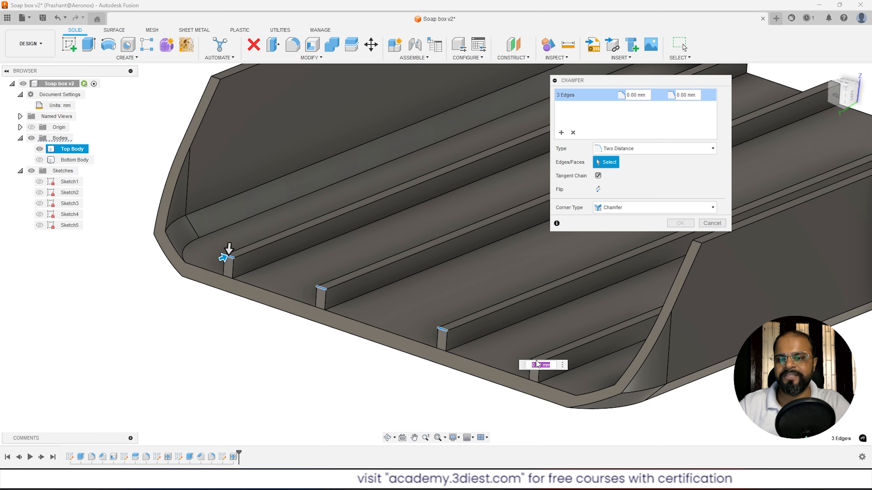
scroll(525, 356, "up", 3)
scroll(507, 340, "down", 5)
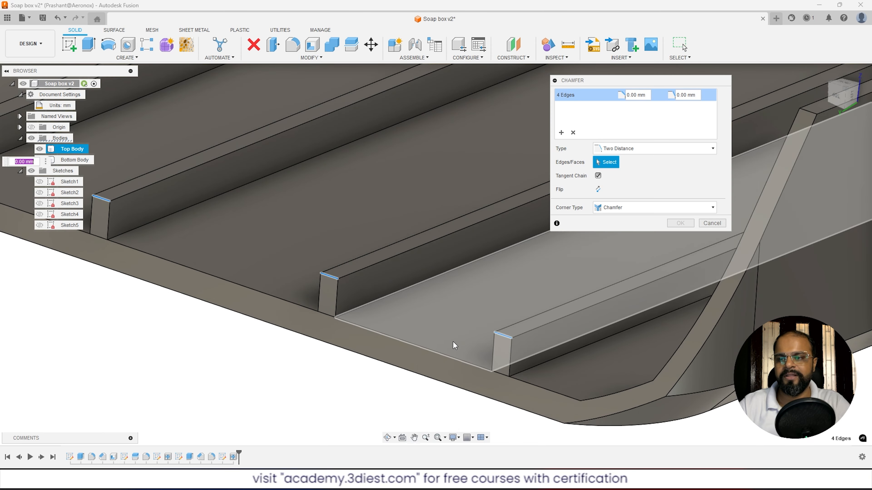
left_click(256, 263)
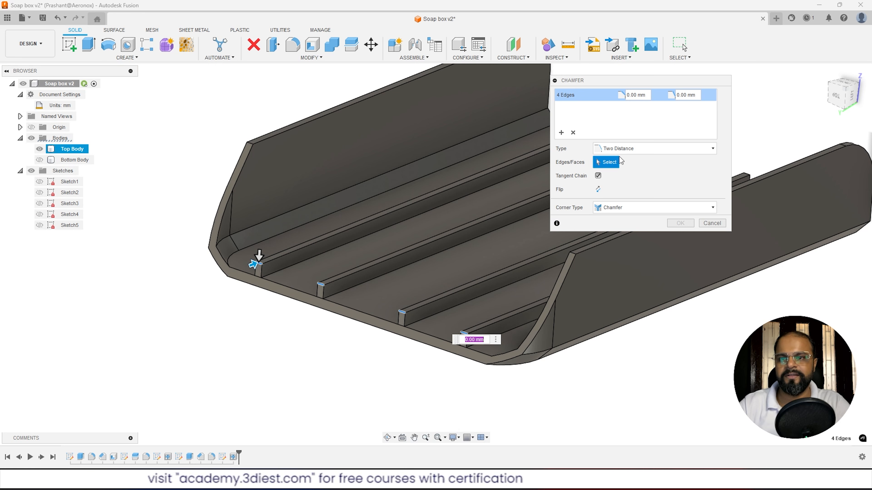
left_click(621, 150)
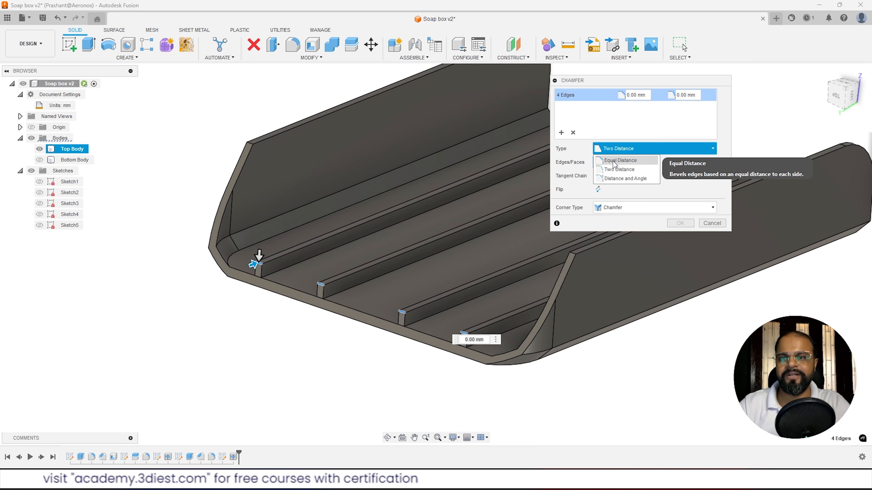
left_click(620, 160)
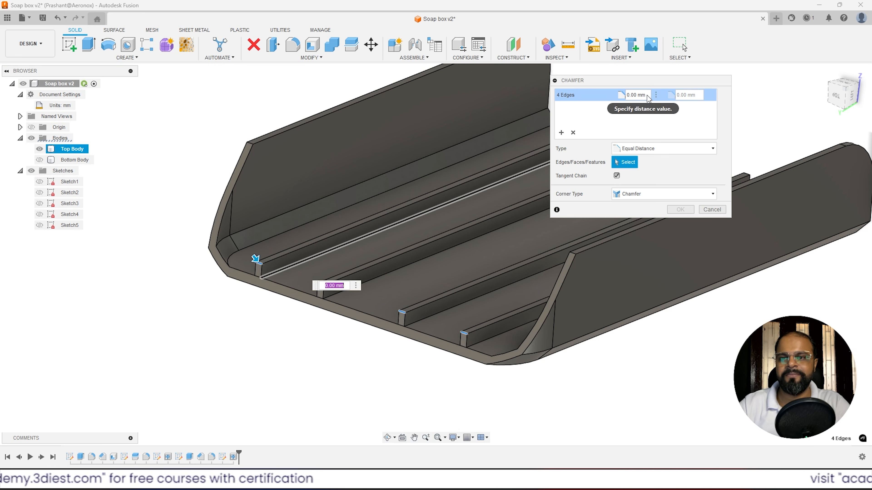
left_click(636, 95)
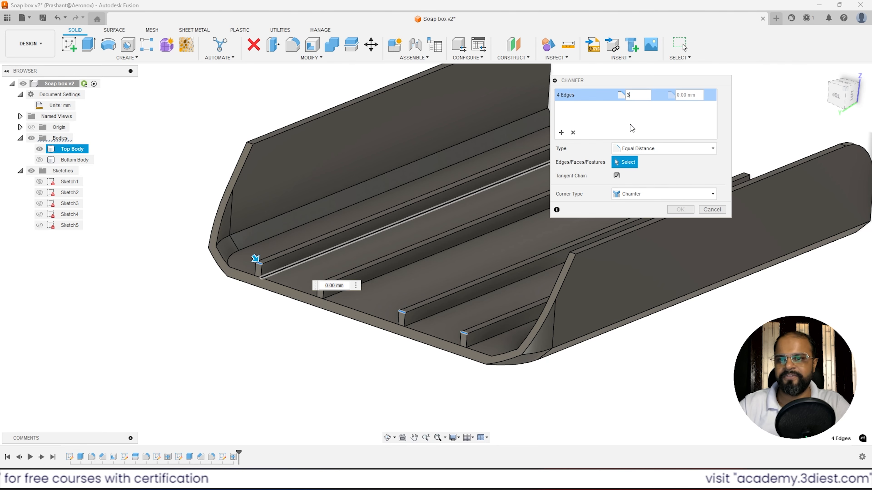
type("3")
scroll(477, 344, "up", 3)
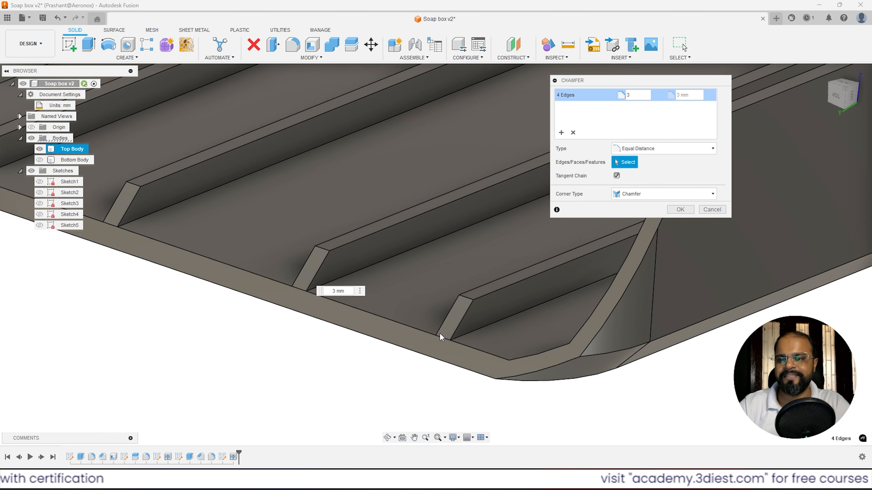
left_click(687, 210)
Show the Bottom Body together with the Top Body
scroll(436, 245, "down", 4)
middle_click_drag(436, 245, 378, 206, "shift")
left_click(39, 160)
scroll(302, 224, "down", 2)
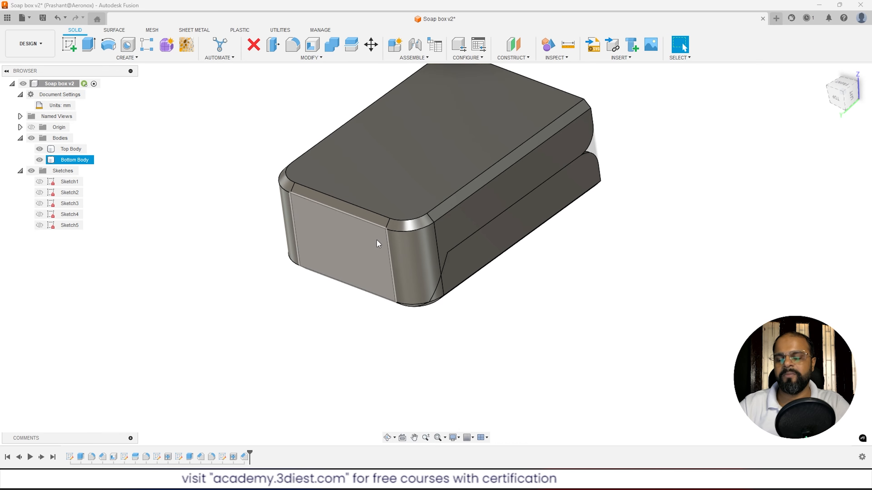
Examine the open end of the soap box and the ribs inside both halves, from the bottom view and several angles
middle_click_drag(377, 244, 312, 254, "shift")
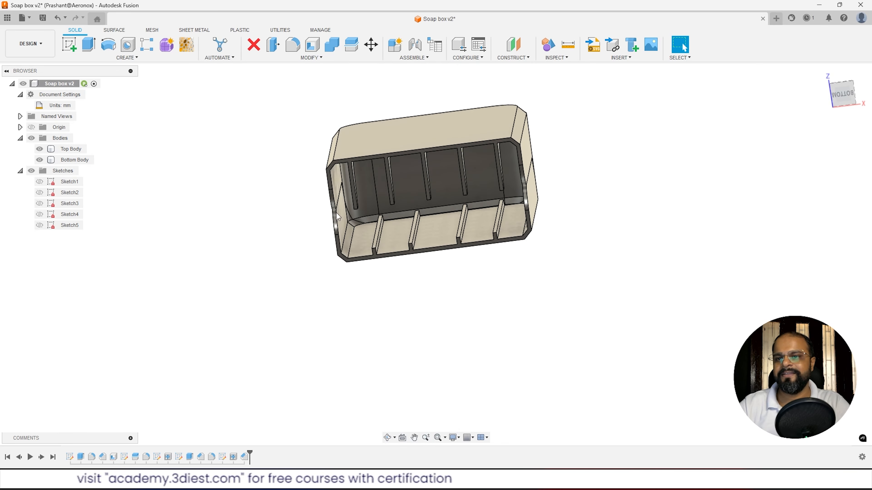
left_click(844, 99)
scroll(444, 180, "up", 5)
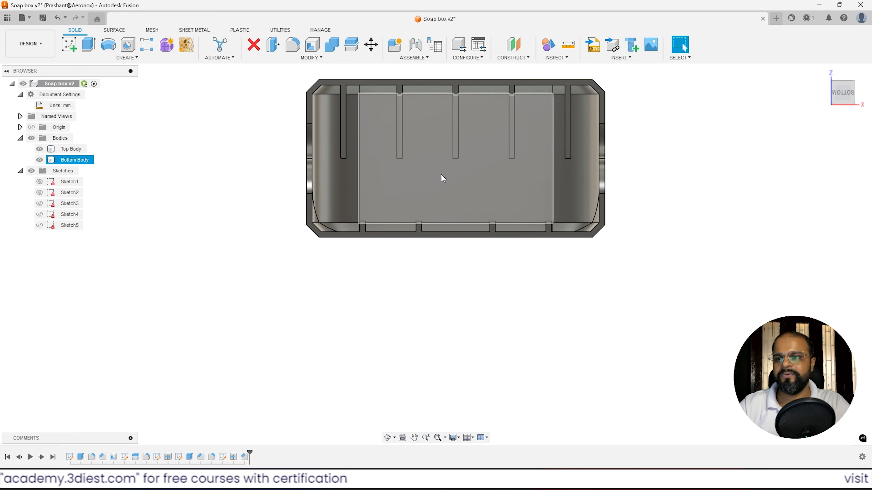
scroll(379, 255, "down", 5)
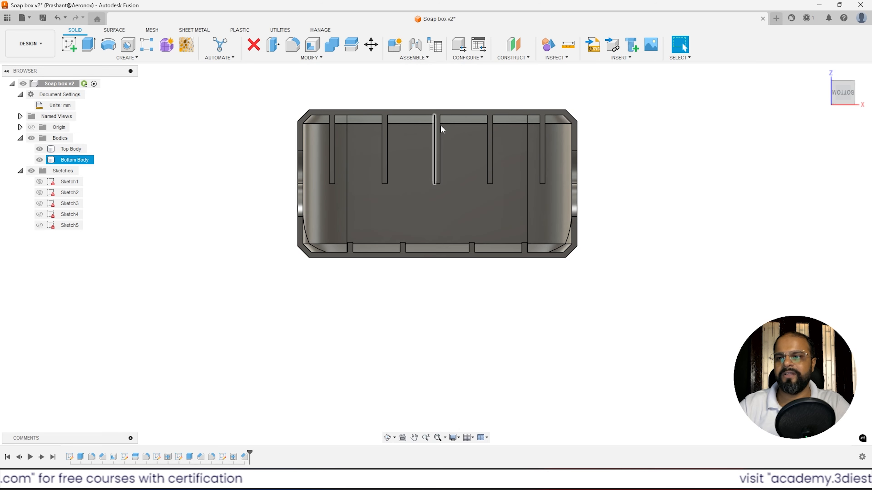
scroll(430, 163, "up", 2)
left_click(378, 261)
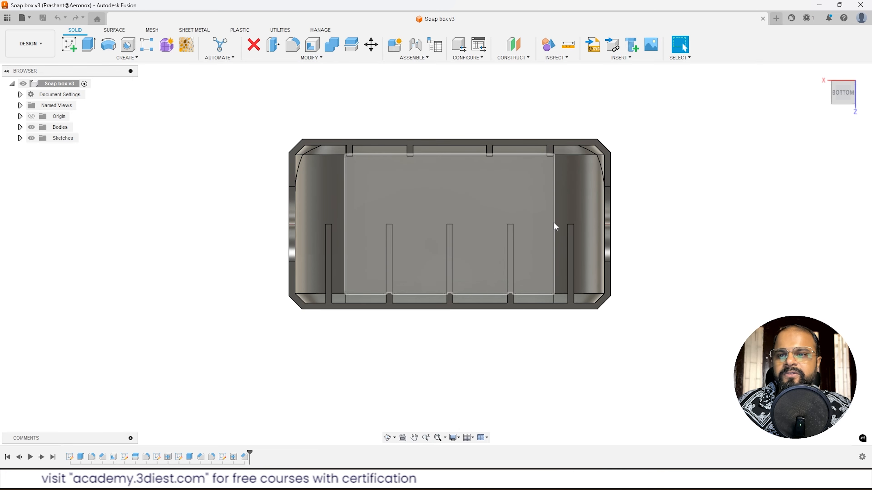
middle_click_drag(537, 224, 397, 247, "shift")
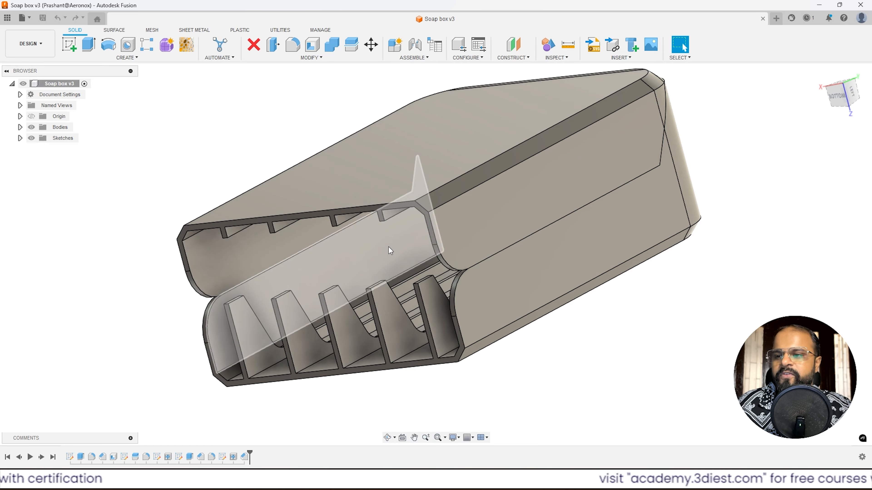
middle_click_drag(391, 249, 279, 220, "shift")
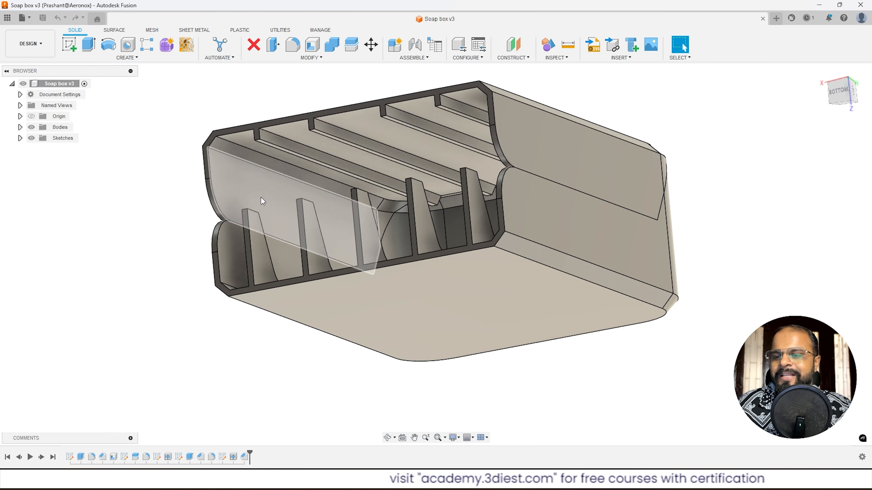
scroll(267, 165, "up", 2)
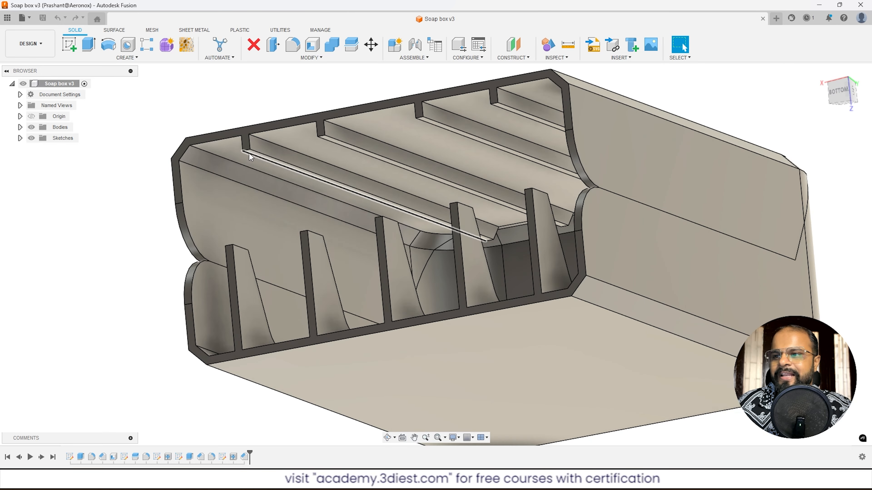
middle_click_drag(452, 123, 356, 230, "shift")
scroll(371, 210, "down", 3)
scroll(359, 299, "up", 2)
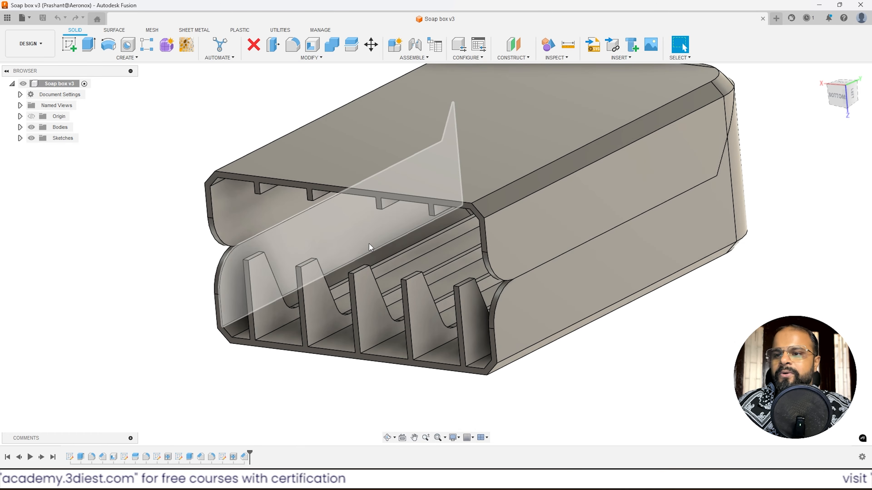
mouse_move(369, 244)
middle_mouse_down("shift")
mouse_move(478, 254)
mouse_move(370, 244)
middle_mouse_up("shift")
Start a new sketch on the narrow top face of the outermost rib in the Top Body
left_click(69, 45)
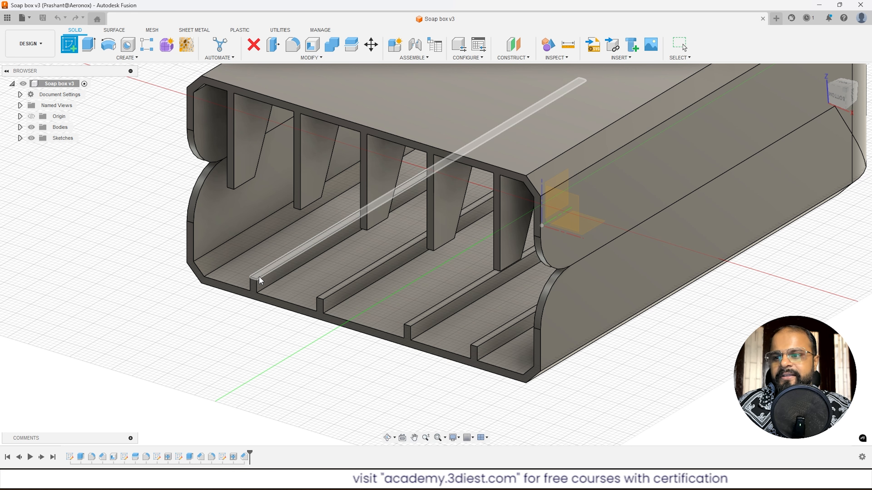
key("Escape")
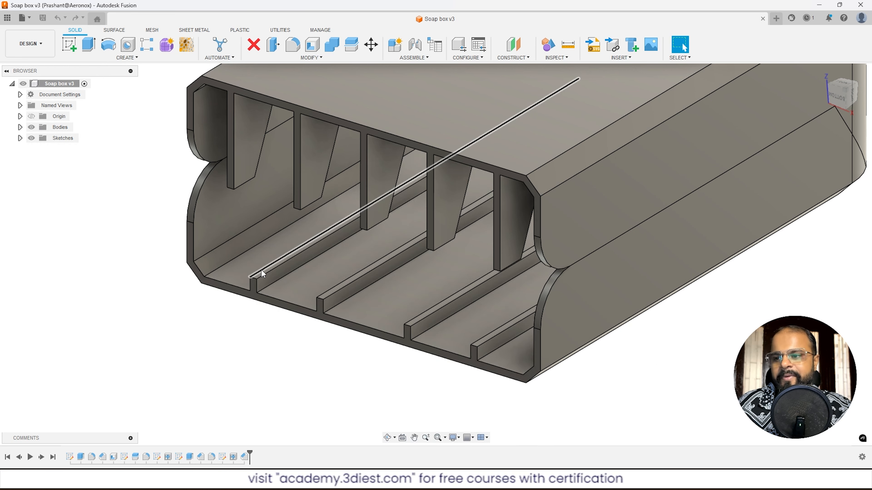
left_click(72, 46)
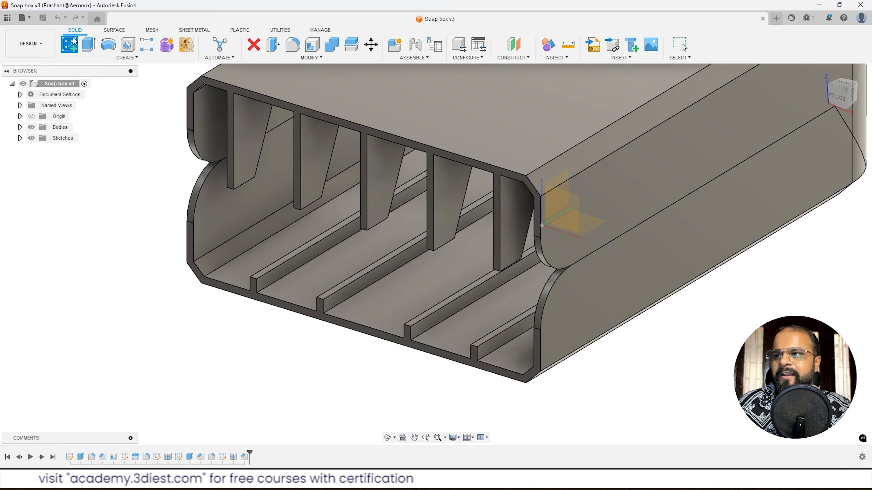
scroll(278, 296, "up", 3)
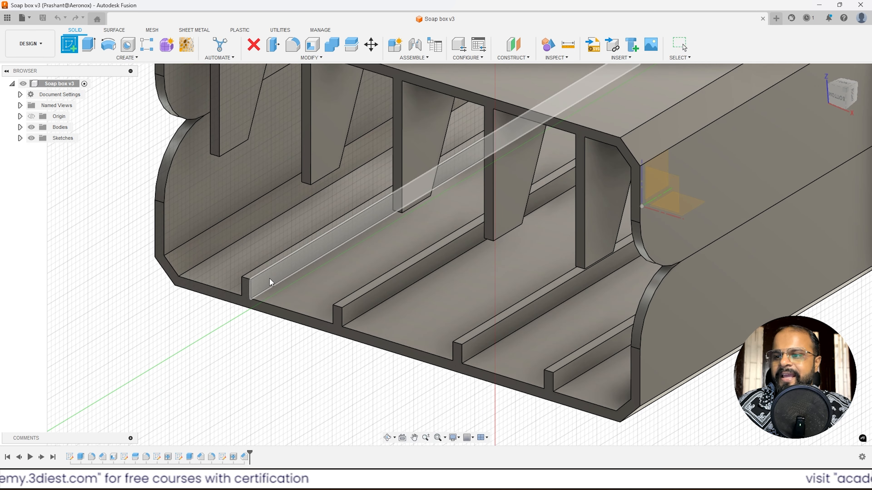
left_click(253, 277)
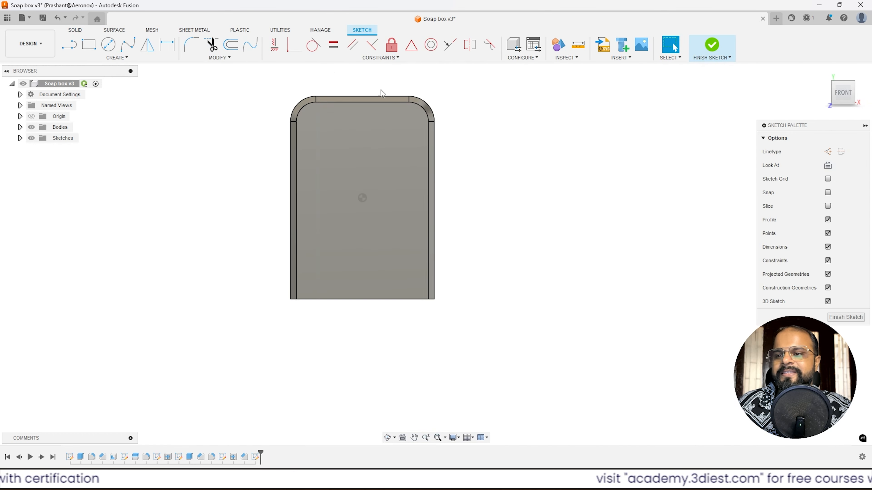
Hide the Bottom Body so that only the ribs of the Top Body are shown behind the sketch
scroll(302, 105, "up", 3)
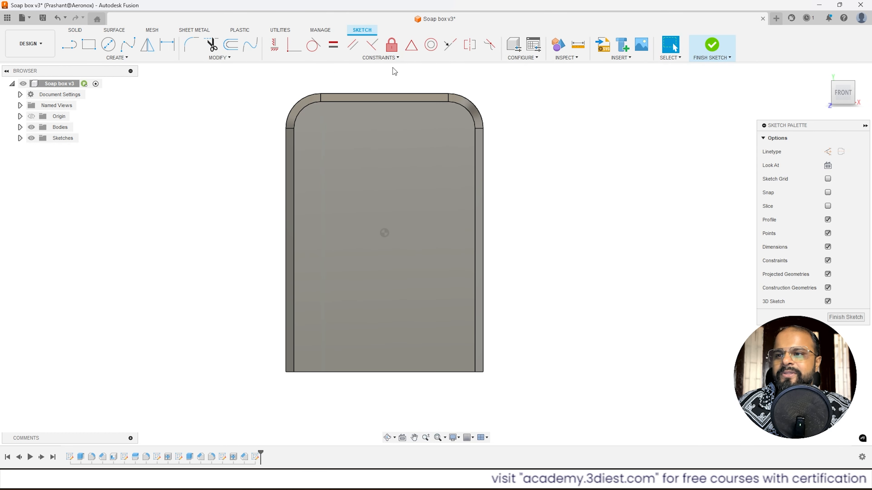
left_click(20, 128)
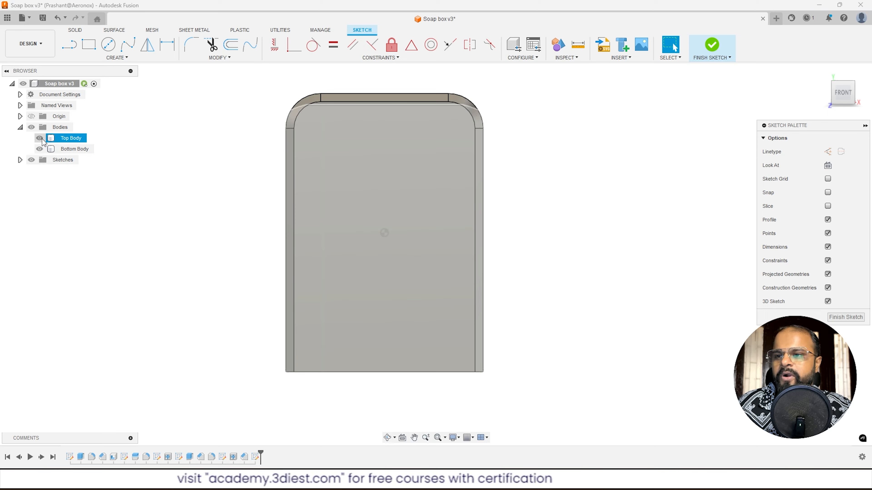
left_click(39, 149)
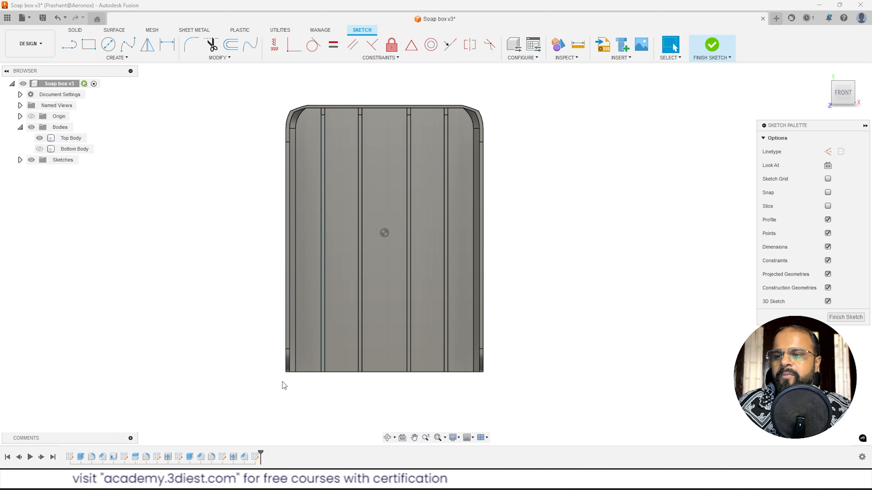
scroll(285, 383, "up", 2)
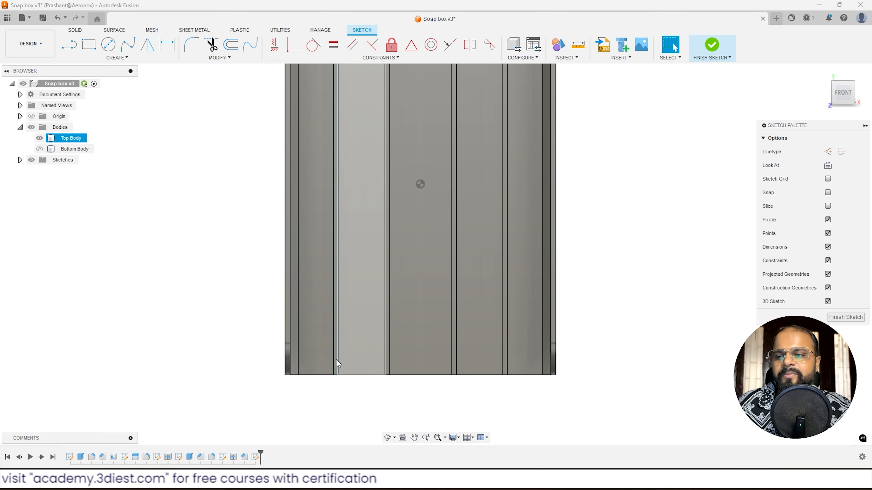
Project the top faces of all four Top Body ribs into the sketch with Projection Link enabled
left_click(125, 58)
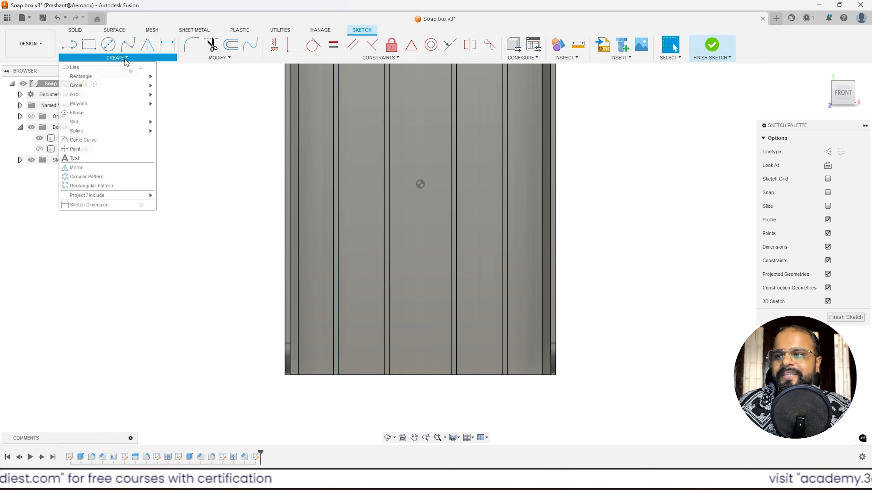
mouse_move(116, 197)
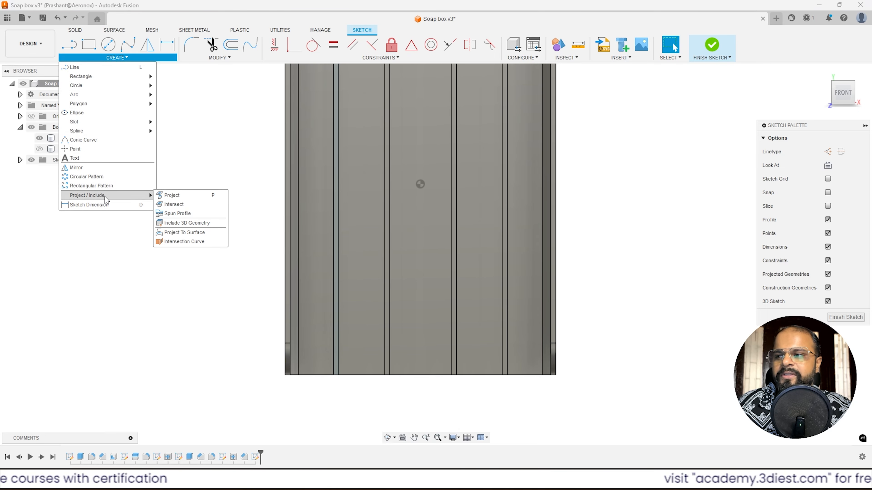
left_click(186, 199)
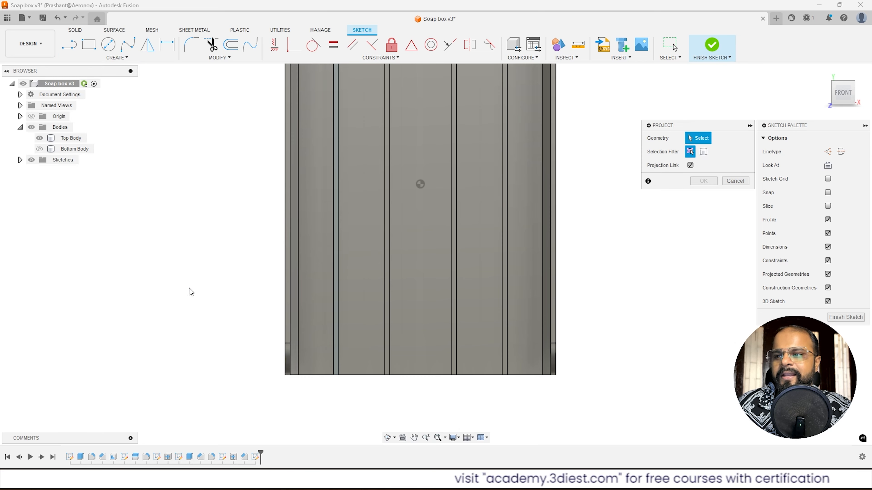
scroll(331, 382, "up", 3)
left_click(329, 358)
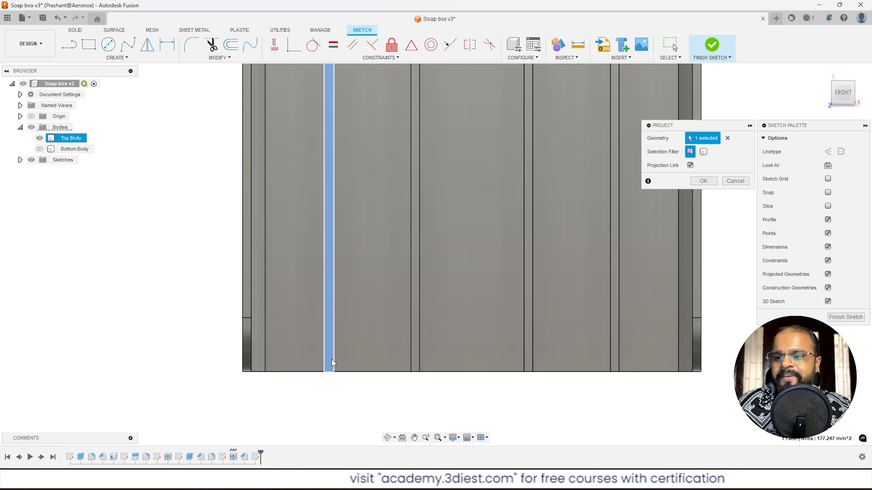
left_click(415, 364)
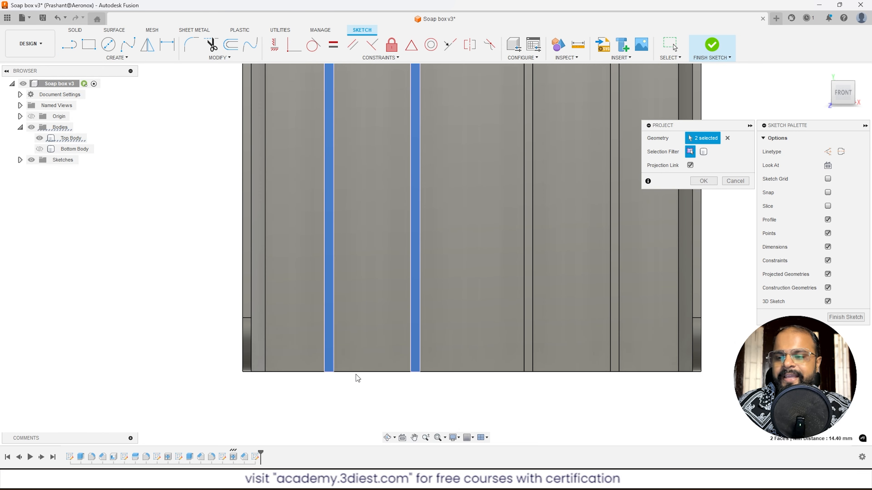
left_click(529, 356)
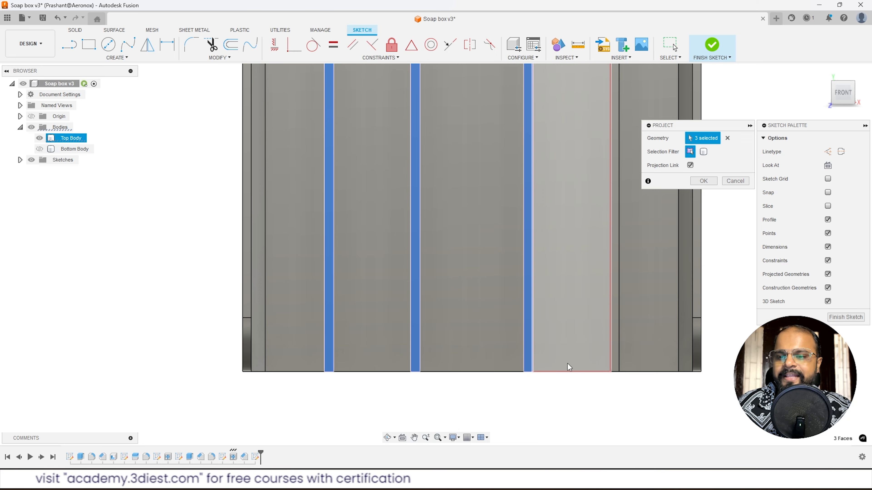
left_click(617, 353)
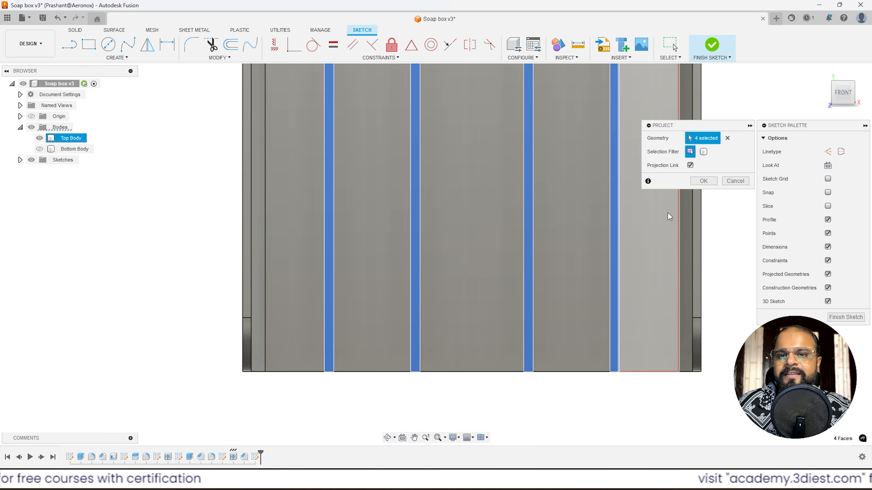
left_click(704, 182)
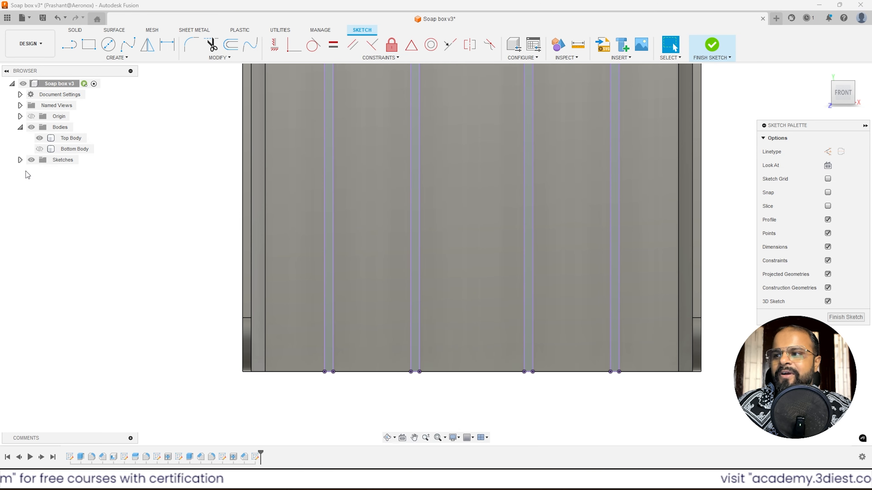
Compare the projected ribs with the rib layout of Sketch4 by temporarily showing that sketch
left_click(20, 161)
left_click(69, 203)
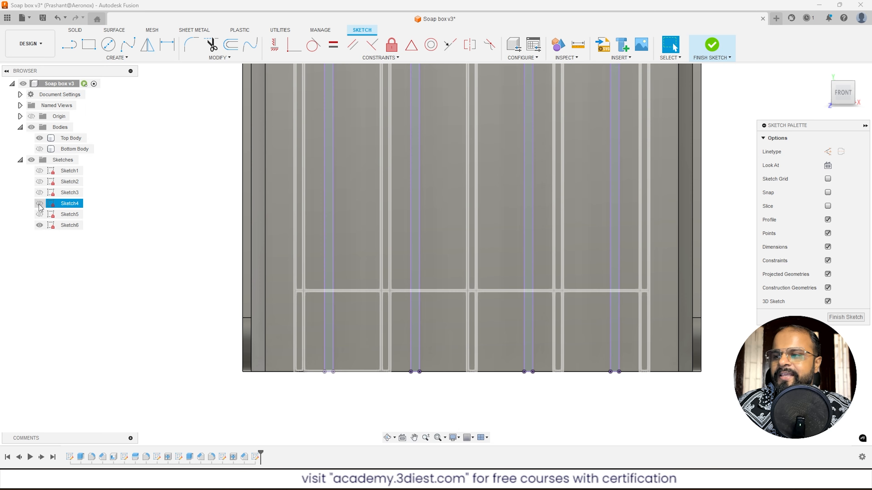
left_click(68, 234)
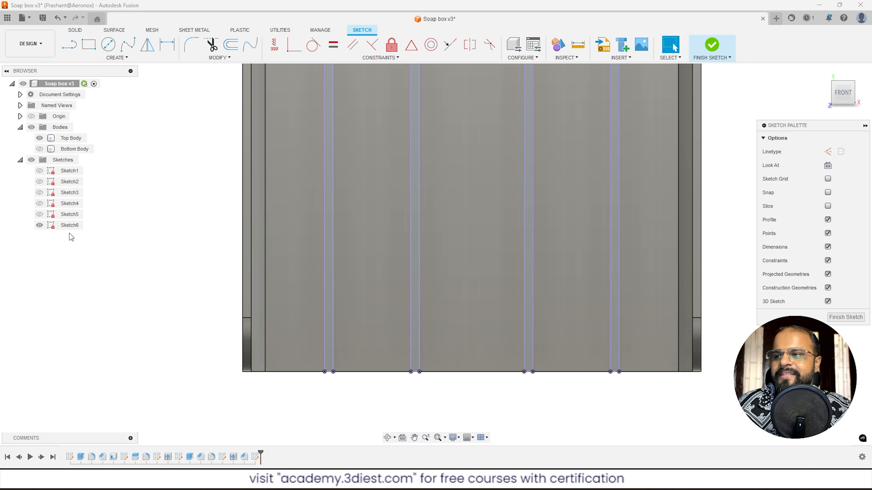
Show Sketch4 and project its long line crossing the ribs into the current sketch with Projection Link enabled
left_click(69, 205)
left_click(39, 203)
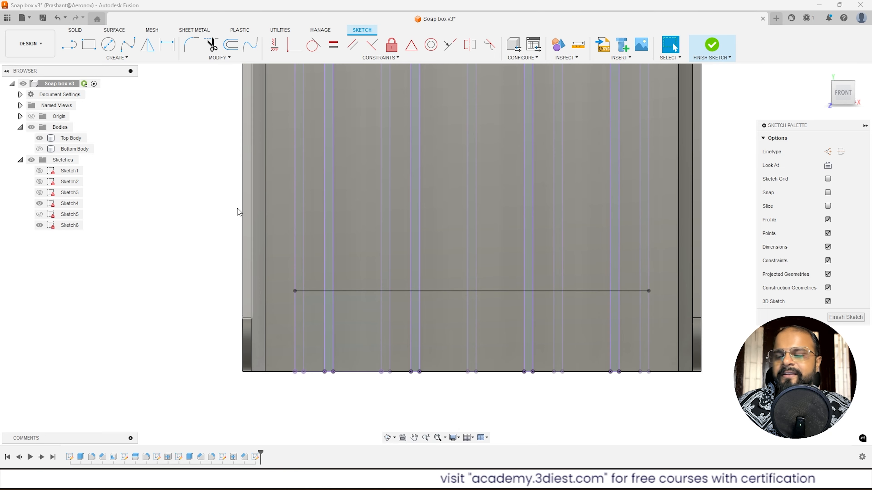
left_click(365, 292)
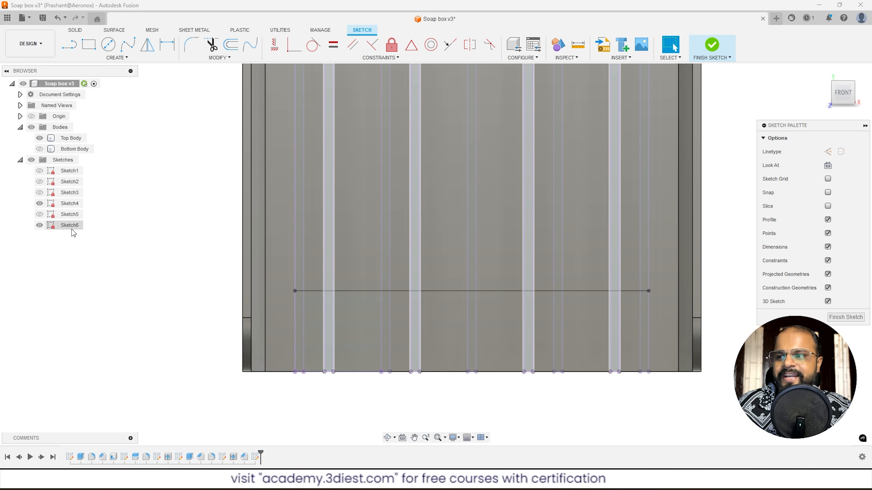
left_click(118, 58)
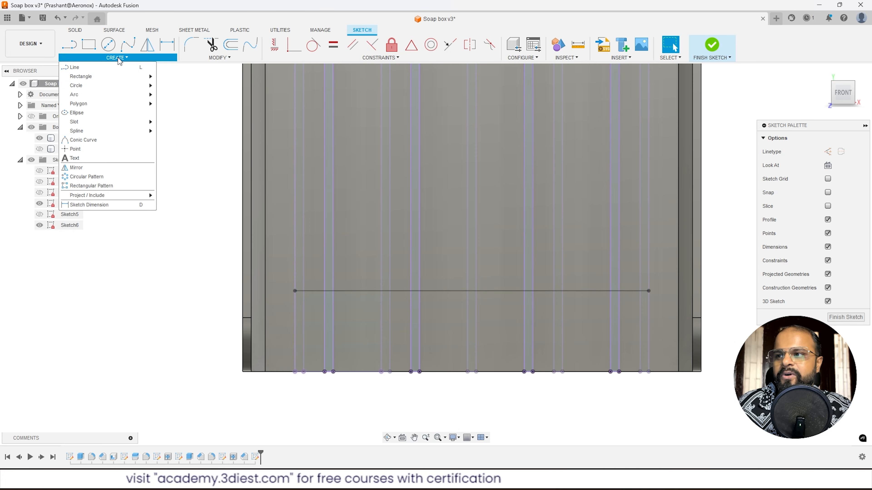
mouse_move(108, 196)
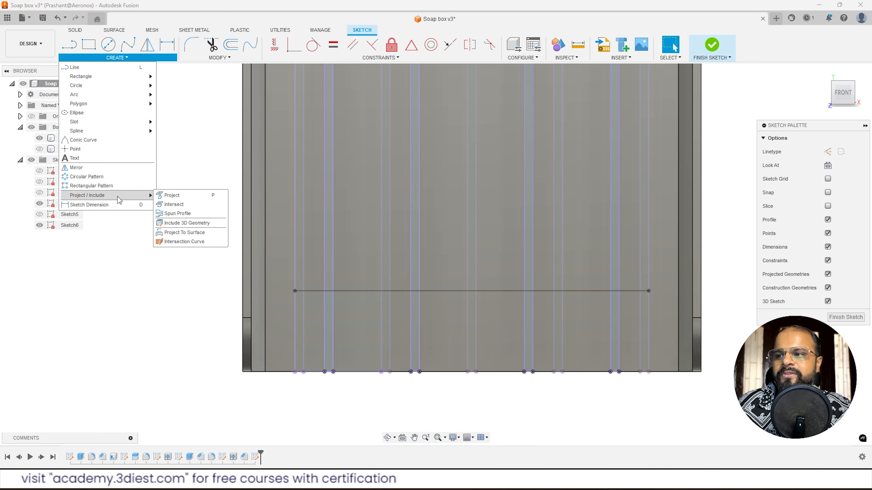
left_click(191, 196)
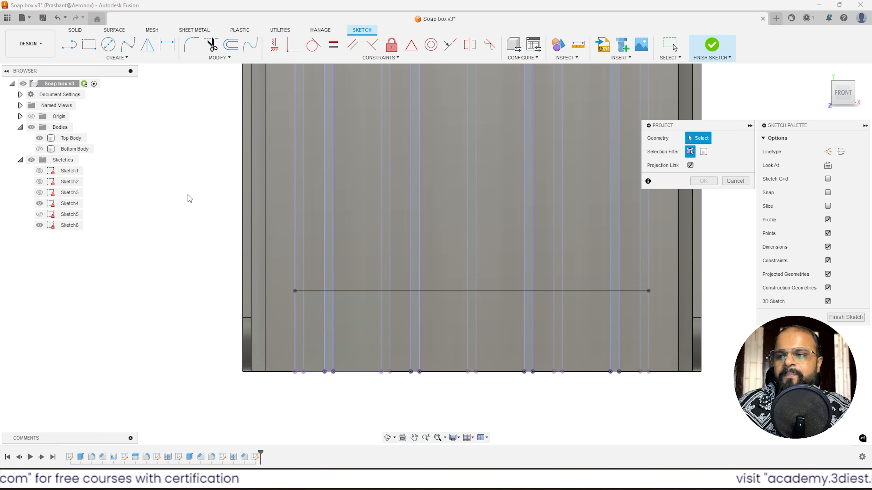
left_click(358, 292)
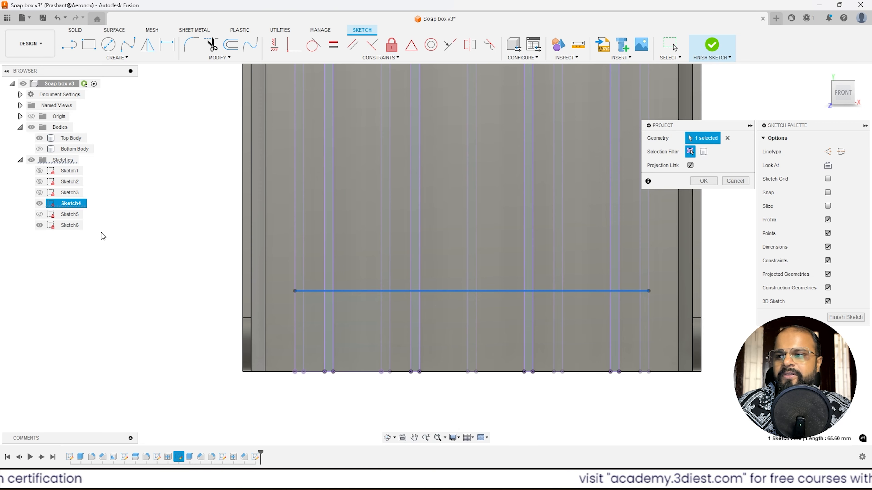
left_click(704, 181)
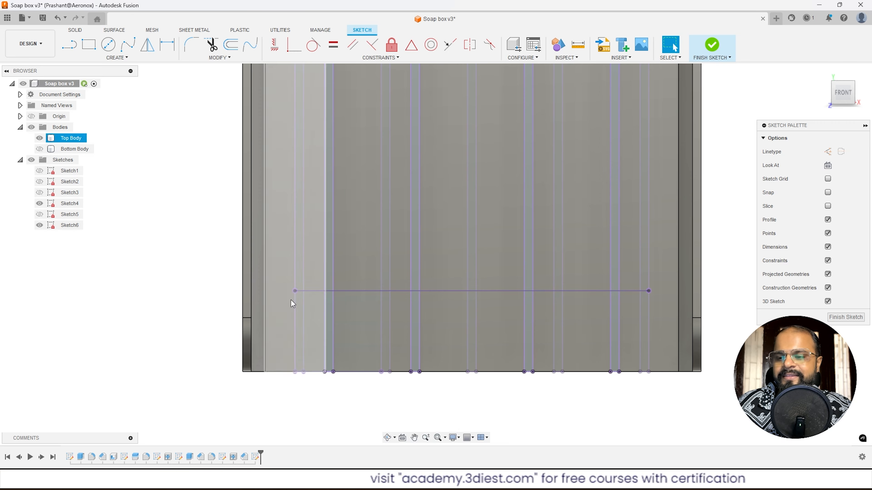
Show the Bottom Body again together with the Top Body and finish the sketch
scroll(417, 318, "down", 3)
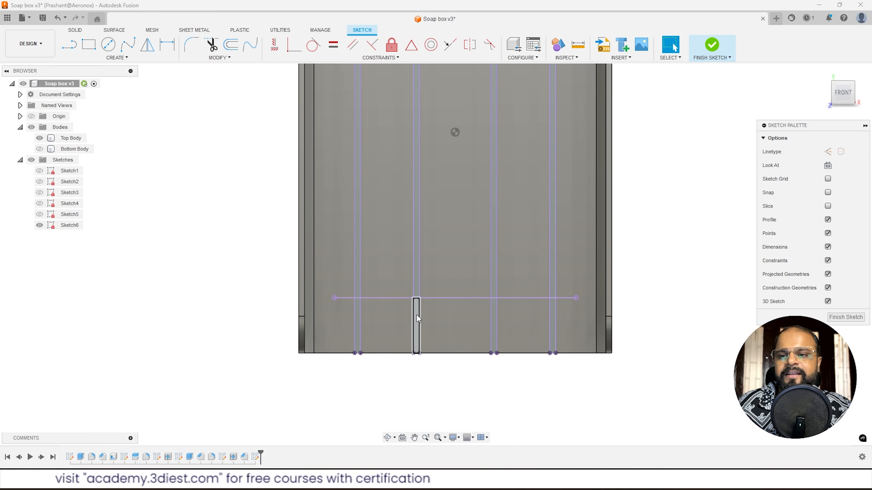
middle_click_drag(381, 373, 301, 285, "shift")
scroll(411, 378, "up", 3)
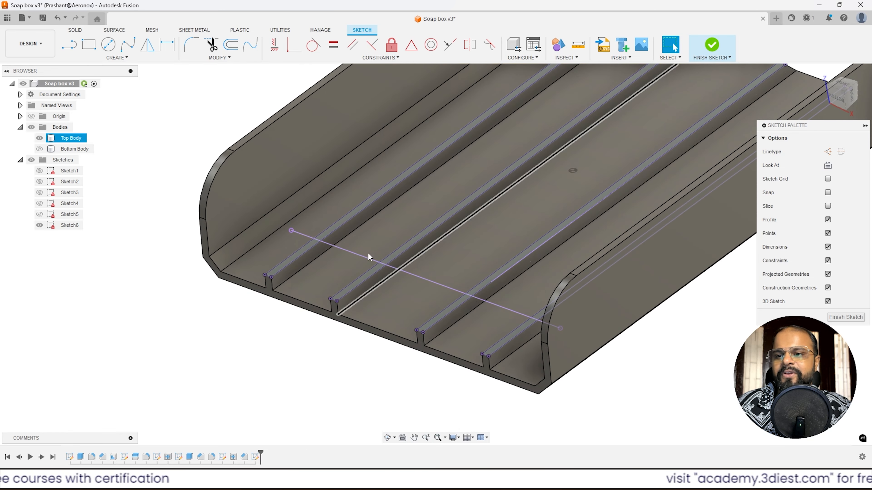
left_click(39, 148)
scroll(338, 320, "down", 1)
left_click(709, 49)
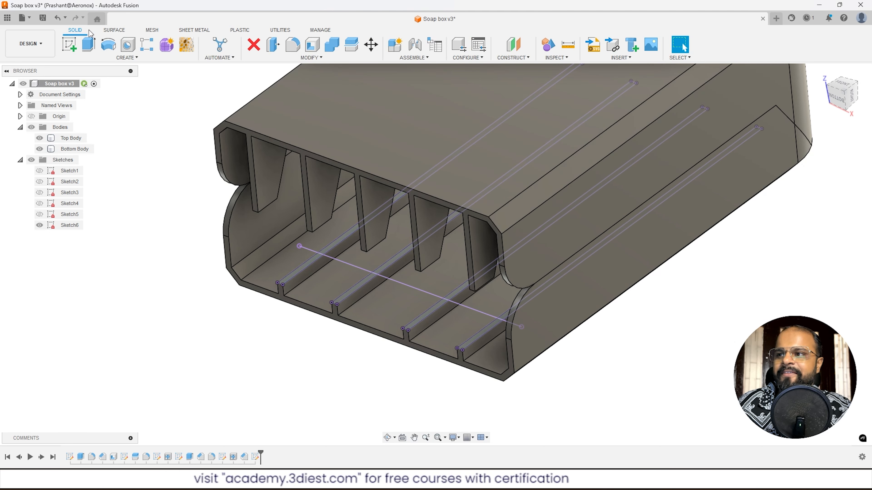
Start an Extrude with the four short rib profiles between the open end of the box and the projected line
left_click(88, 45)
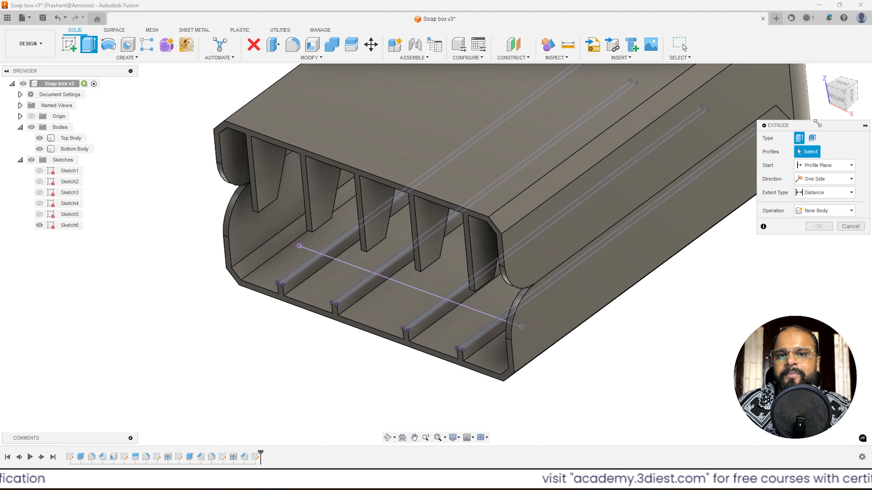
left_click_drag(817, 124, 675, 90)
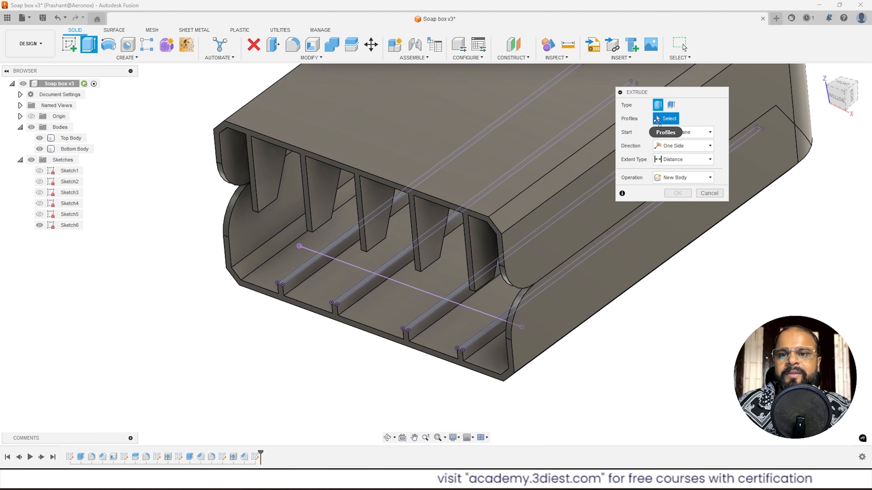
scroll(310, 308, "up", 3)
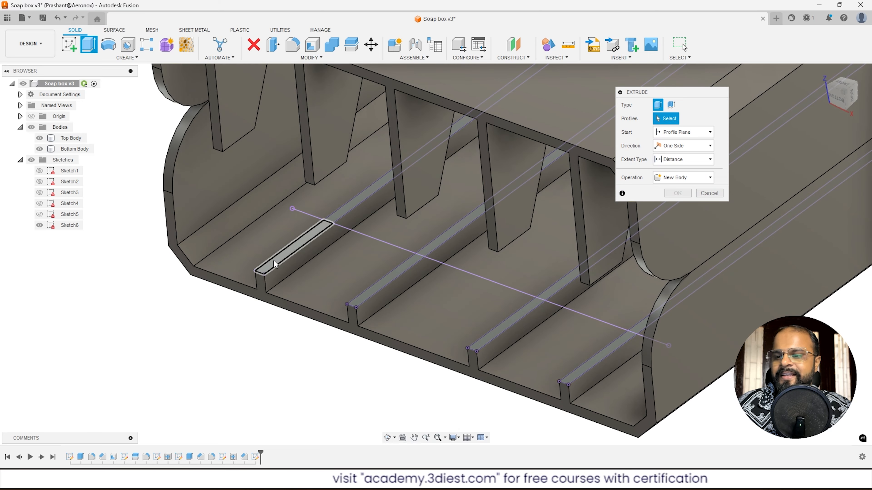
left_click(294, 244)
left_click(367, 302)
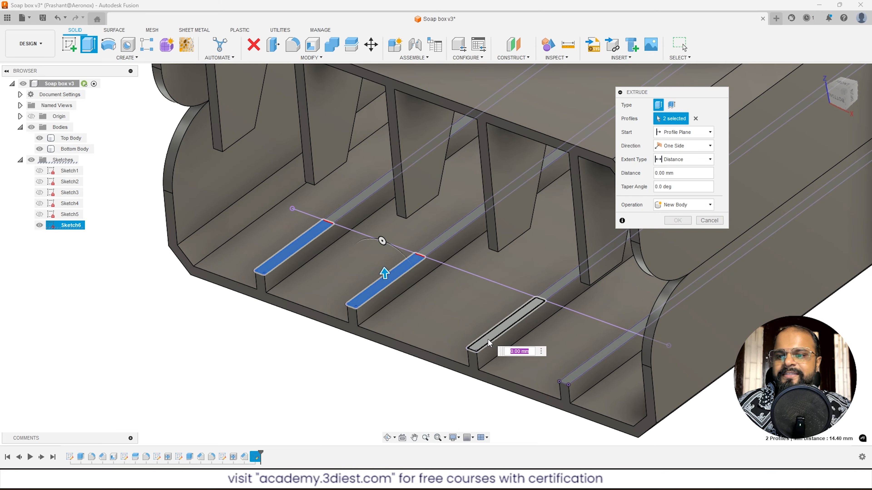
left_click(487, 348)
left_click(577, 377)
scroll(535, 312, "down", 2)
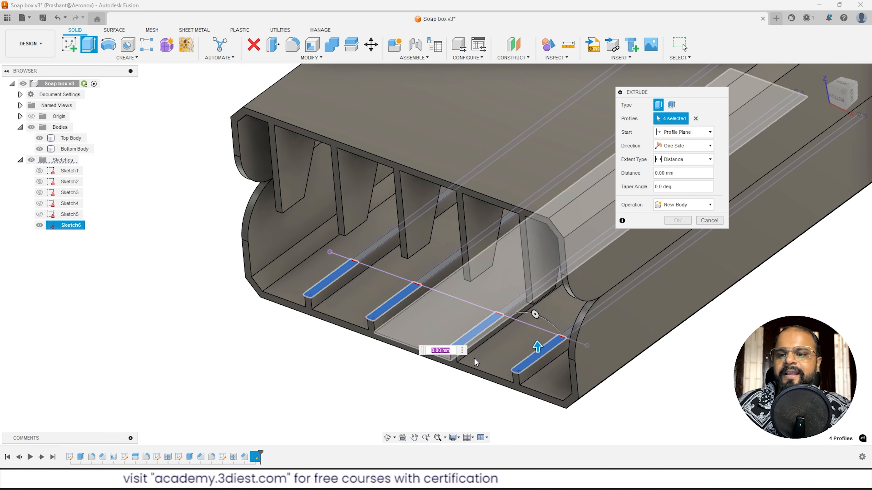
Extrude the four selected rib profiles upward by 18 mm with the Join operation
left_click_drag(537, 347, 532, 287)
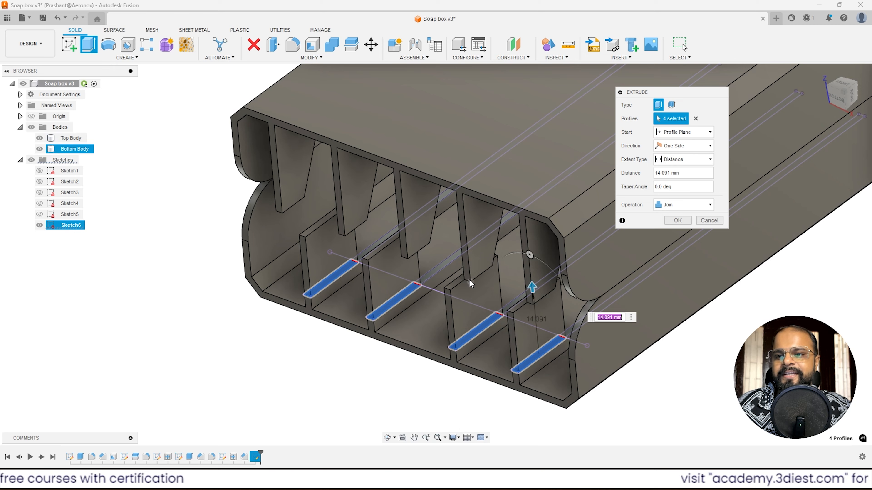
left_click(835, 102)
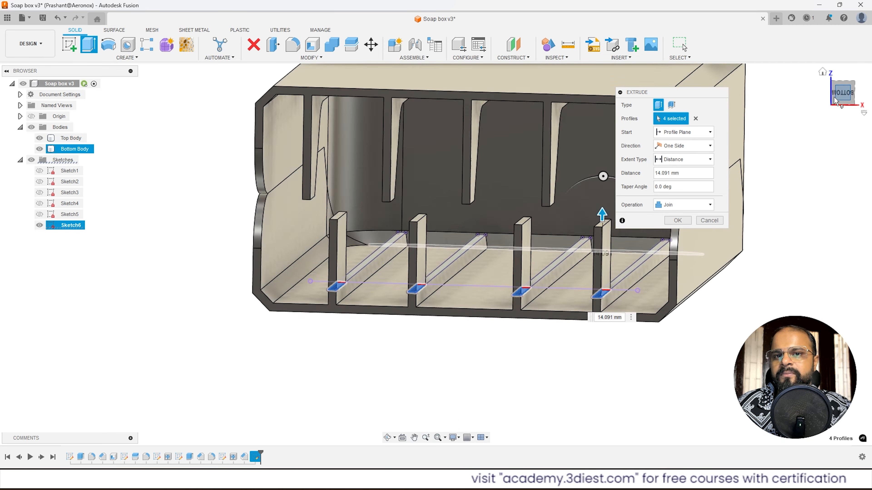
scroll(569, 196, "up", 2)
scroll(550, 210, "up", 2)
left_click(662, 173)
type("18")
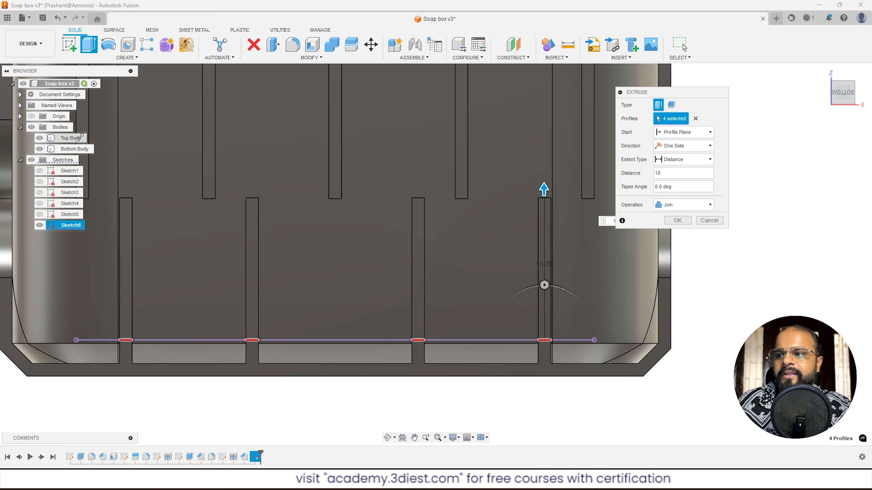
left_click(685, 220)
scroll(642, 231, "down", 6)
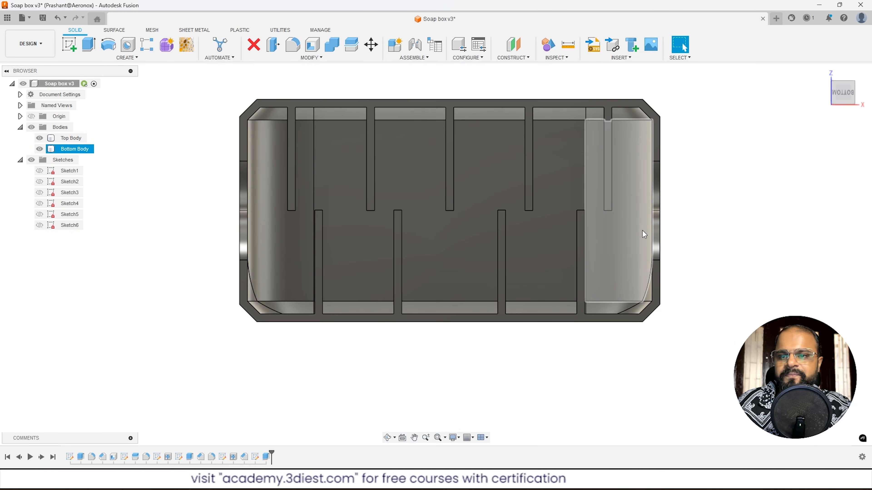
Check the distances of the existing Two Distance chamfer on the Bottom Body ribs without changing the feature
middle_click_drag(590, 244, 447, 240, "shift")
scroll(383, 154, "up", 3)
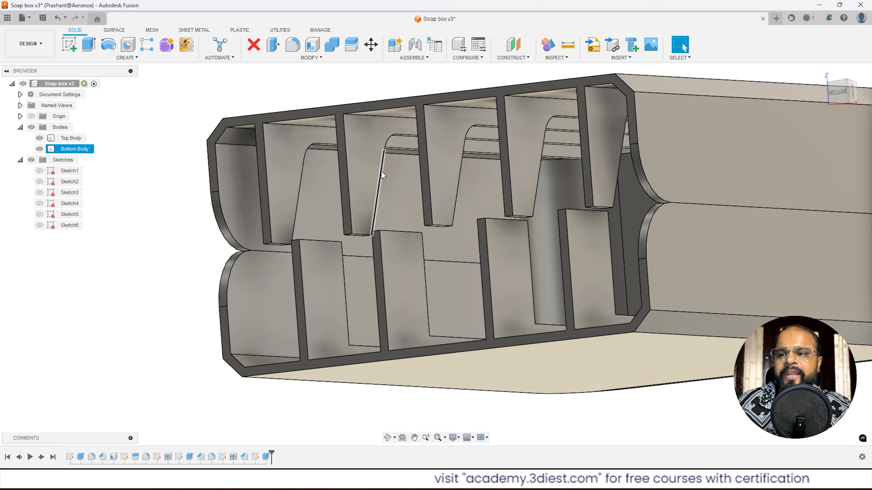
left_click(200, 457)
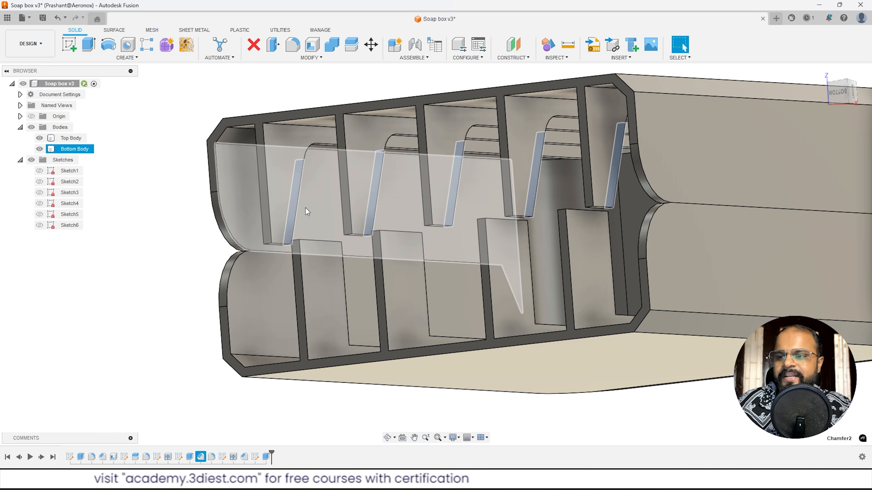
right_click(200, 457)
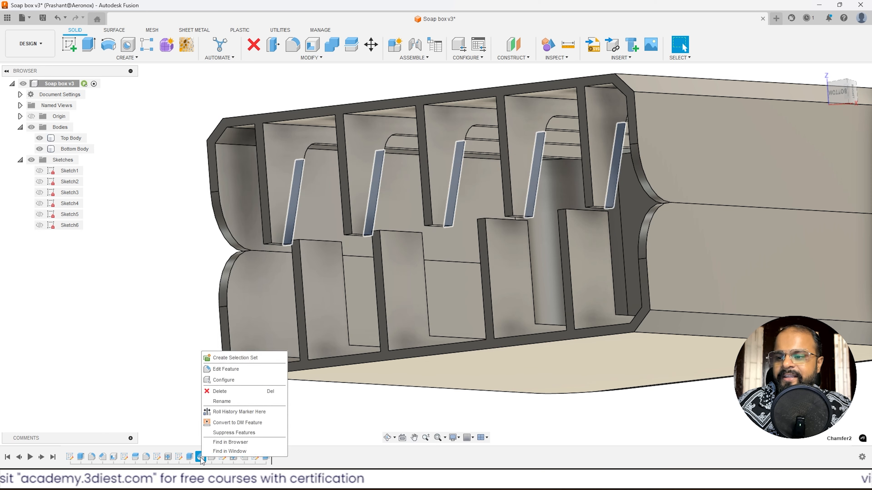
left_click(229, 369)
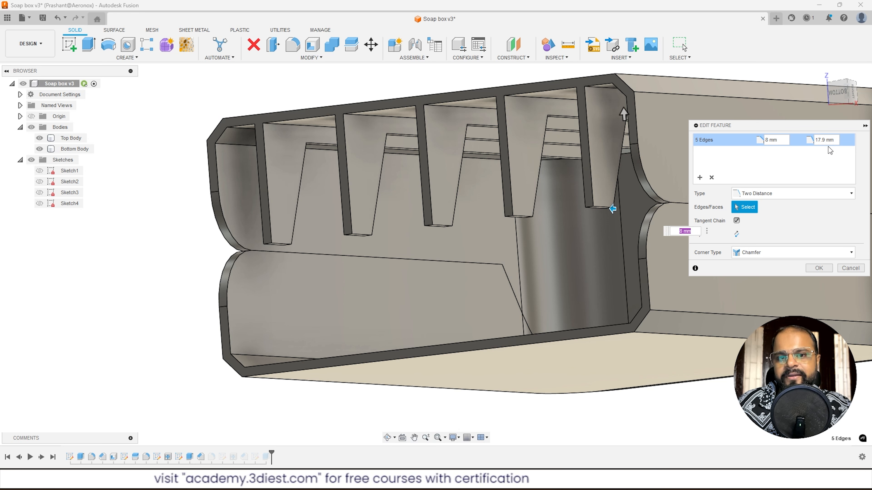
left_click(851, 268)
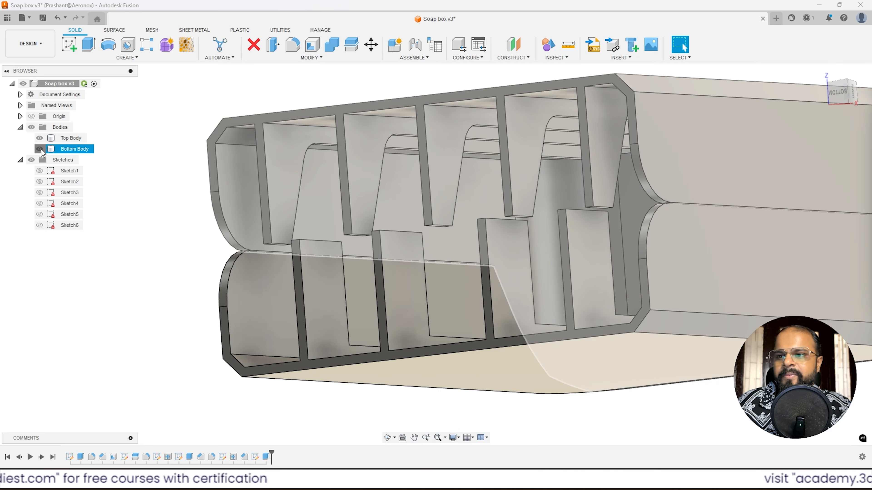
Hide the Bottom Body to expose the four raised rib ends of the Top Body
left_click(40, 148)
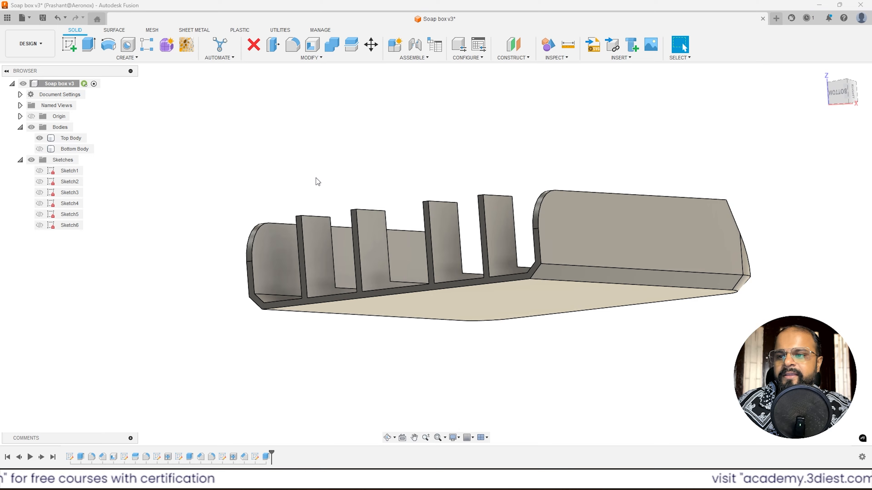
middle_click_drag(317, 182, 235, 218, "shift")
scroll(291, 233, "up", 3)
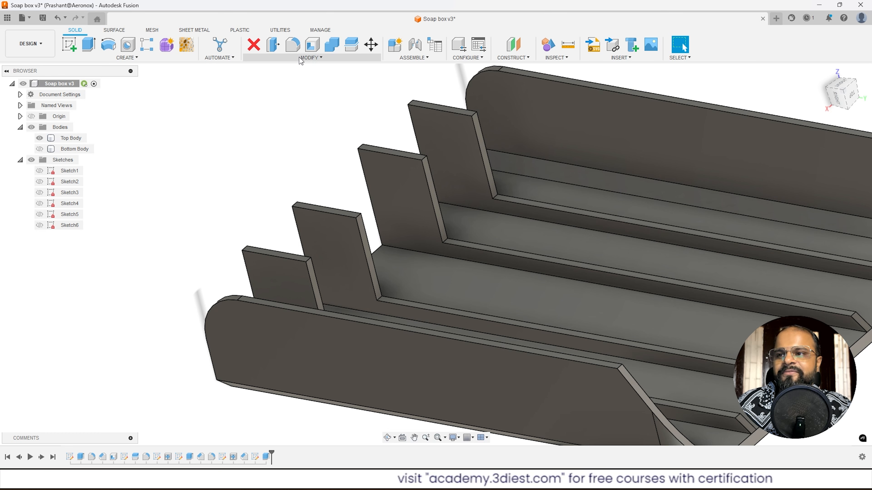
Start a Chamfer on the inner top edges of the four raised rib ends of the Top Body
left_click(317, 59)
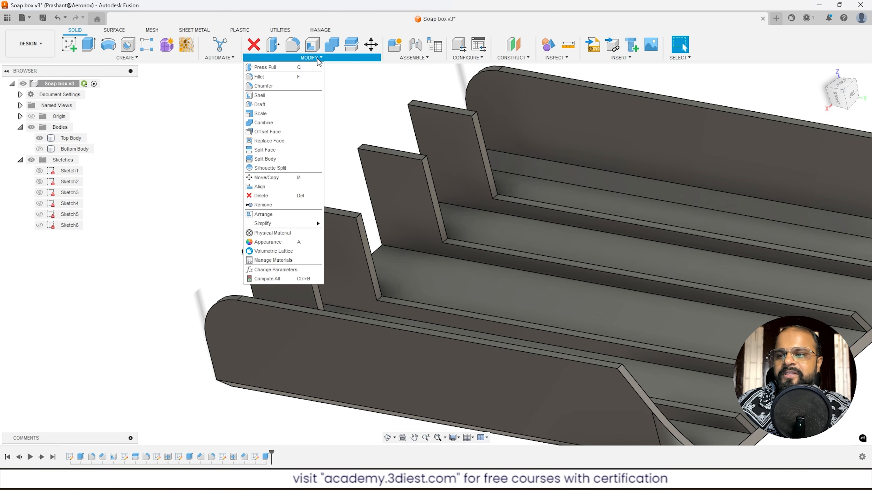
left_click(265, 86)
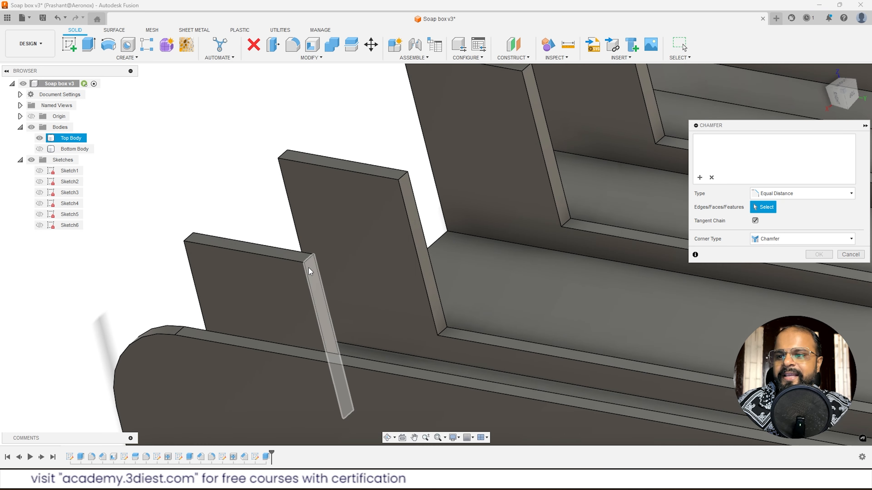
scroll(308, 264, "up", 3)
left_click(308, 262)
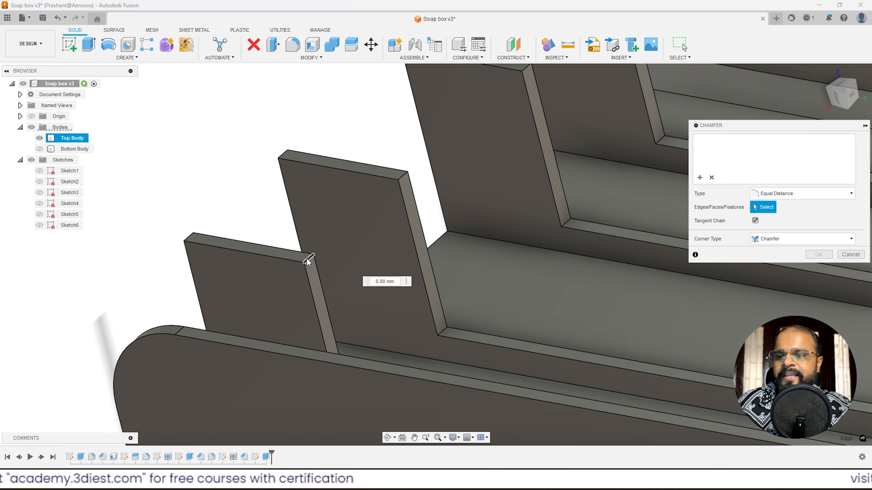
left_click(404, 176)
scroll(380, 284, "down", 3)
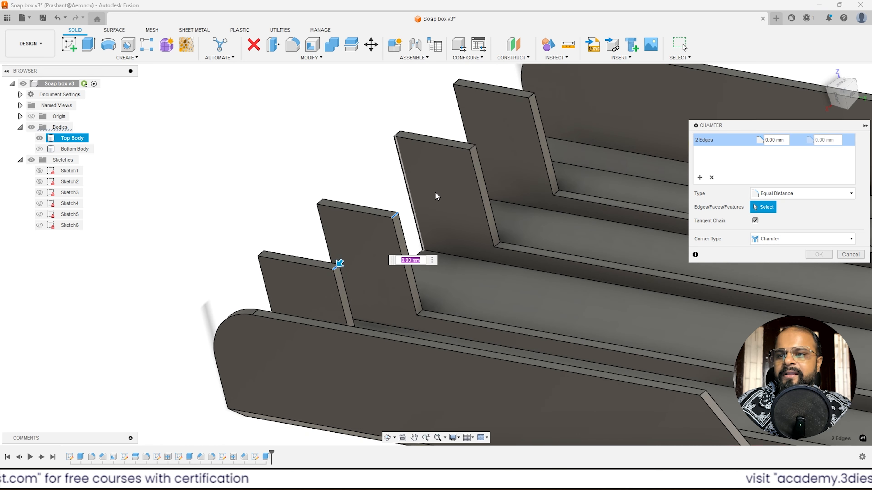
scroll(475, 137, "up", 3)
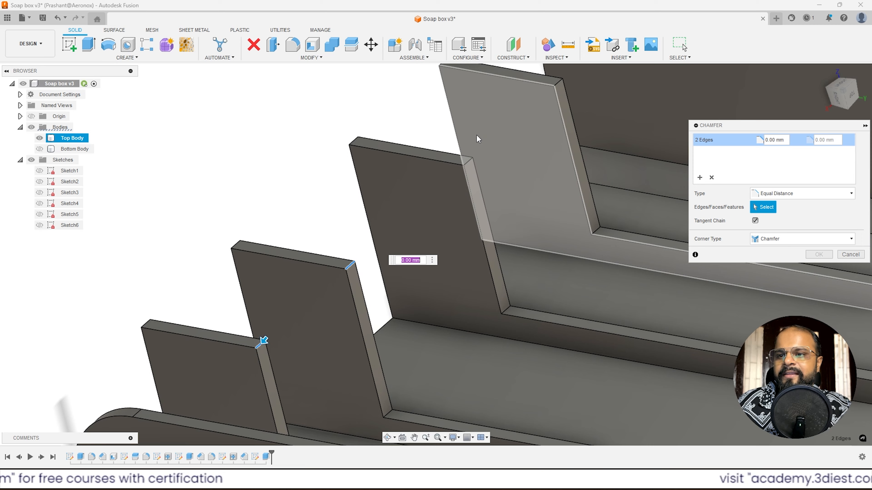
left_click(469, 162)
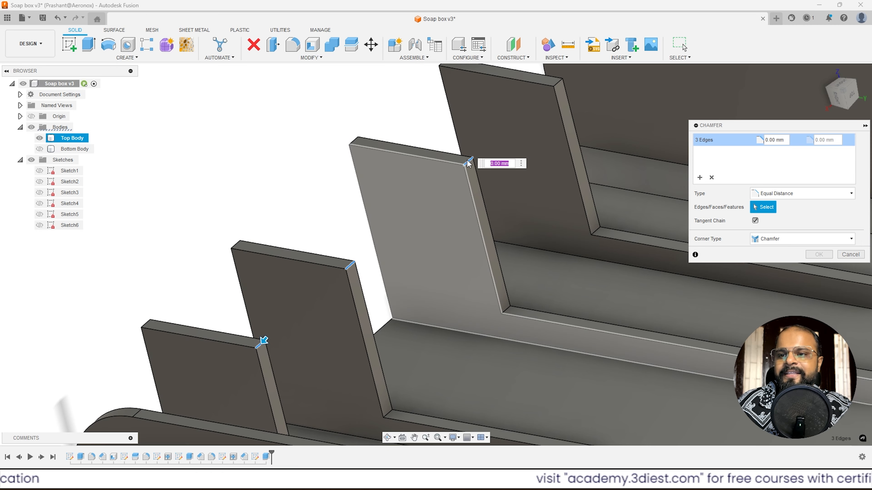
left_click(559, 82)
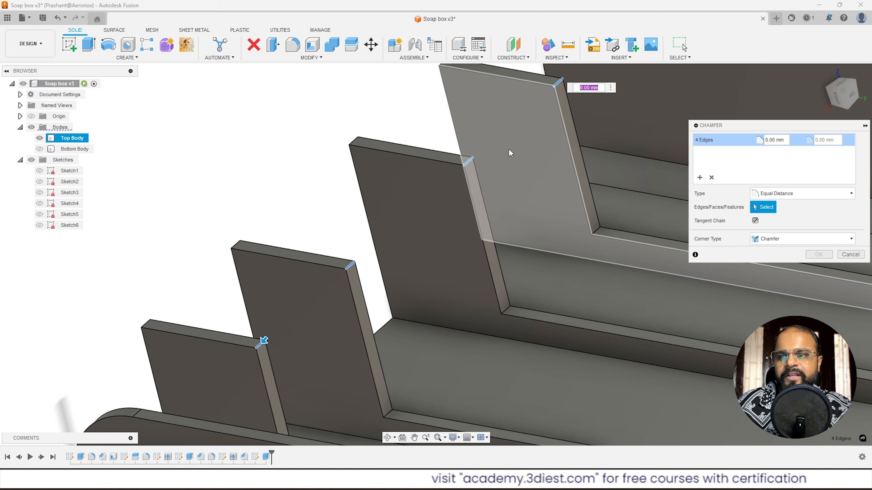
scroll(466, 168, "down", 2)
scroll(537, 104, "up", 3)
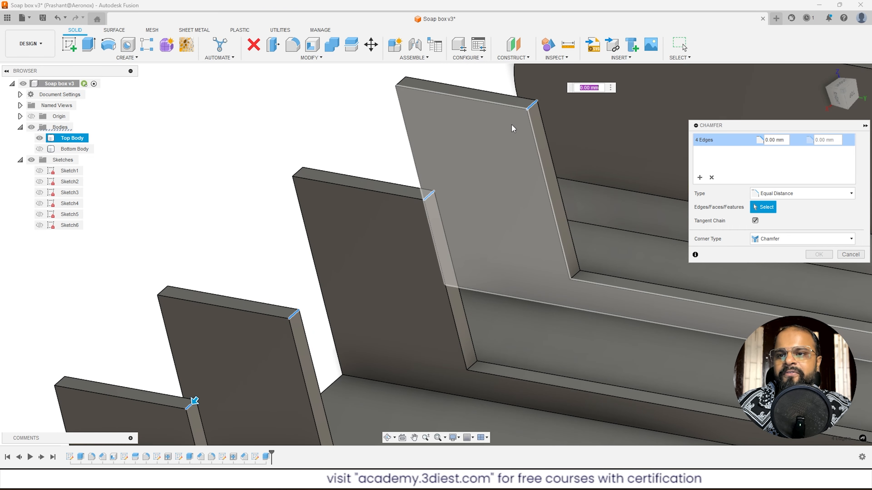
left_click(549, 183)
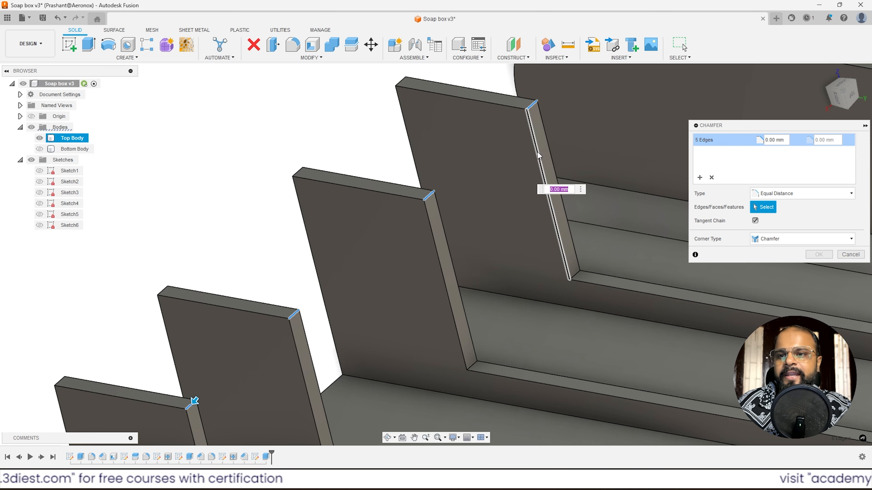
left_click(539, 157)
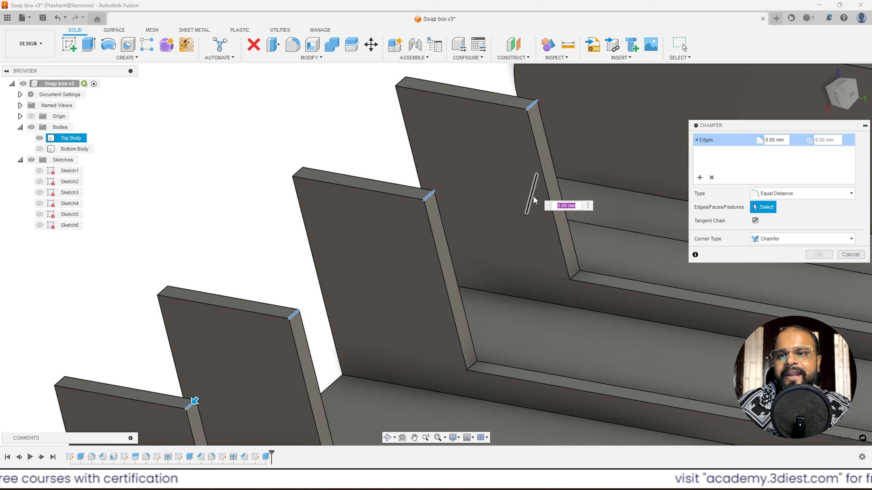
scroll(433, 163, "down", 3)
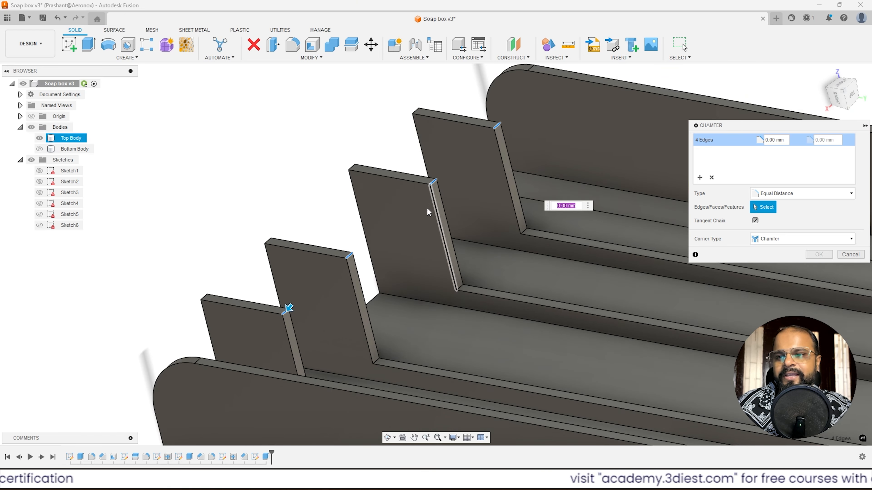
scroll(428, 212, "up", 1)
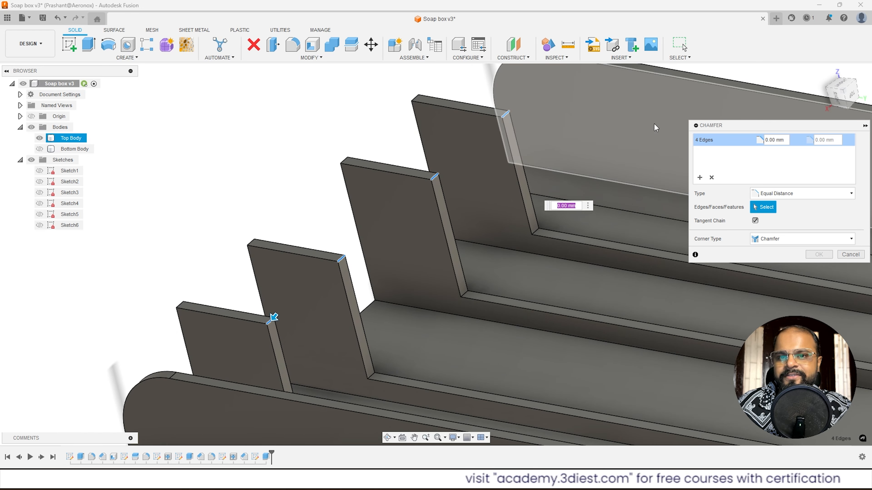
Set the first chamfer distance to 8 mm and change the chamfer type to Two Distance
left_click_drag(773, 124, 663, 80)
left_click(666, 96)
type("8")
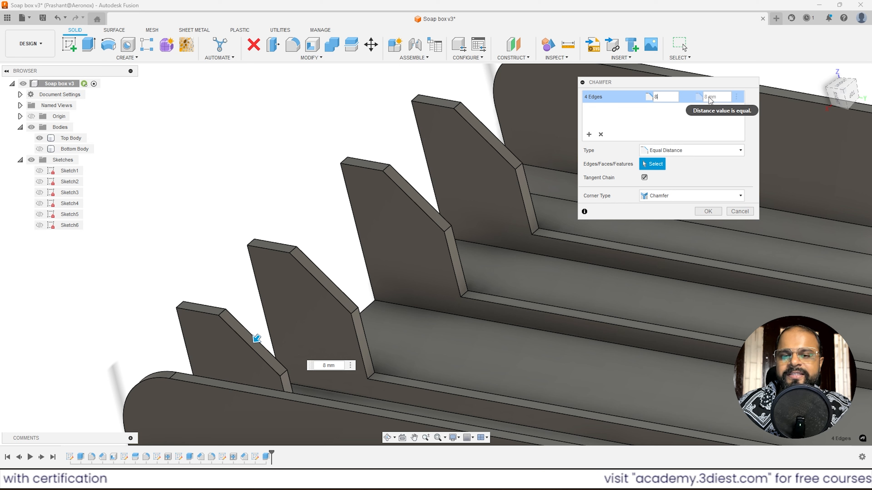
left_click(666, 150)
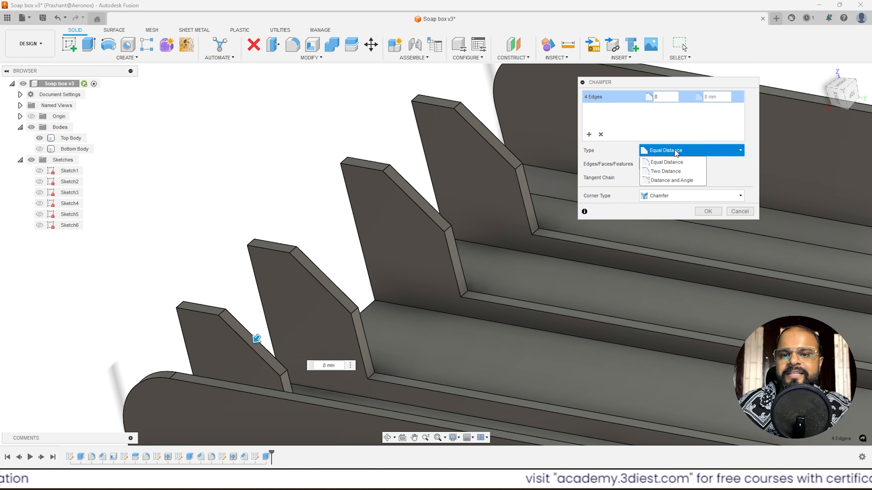
left_click(666, 171)
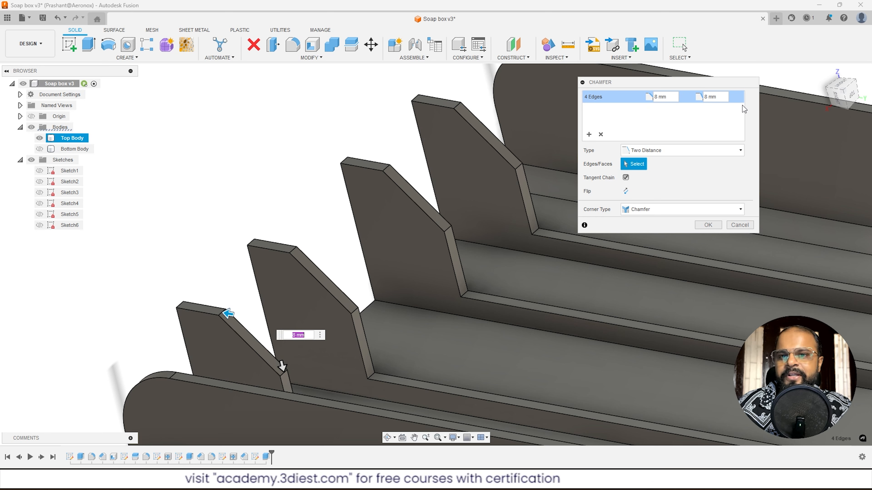
Set the second chamfer distance to 18 mm and apply the chamfer to the four rib ends
left_click(712, 96)
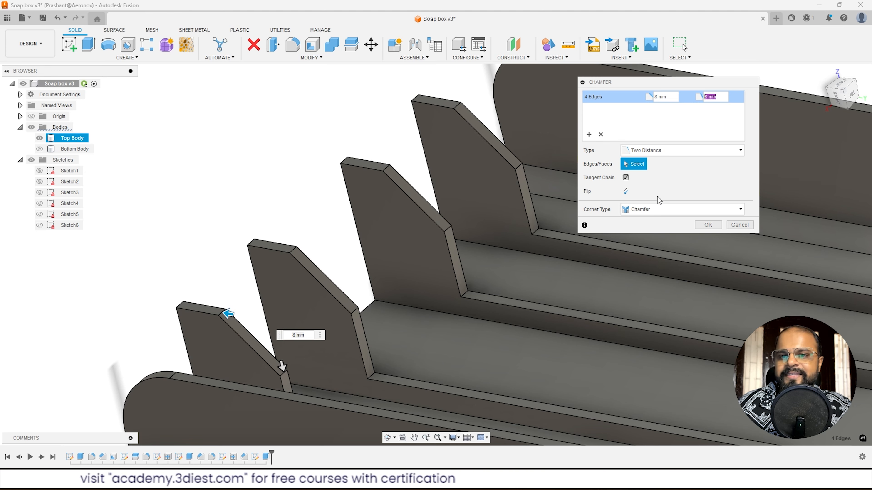
type("17")
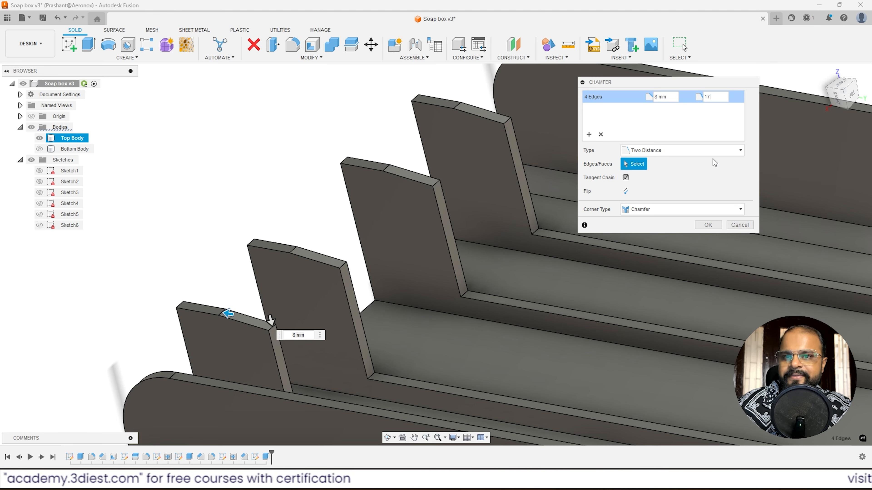
key("BackSpace")
type("8")
middle_click_drag(268, 316, 343, 249)
scroll(426, 261, "down", 3)
scroll(526, 155, "up", 2)
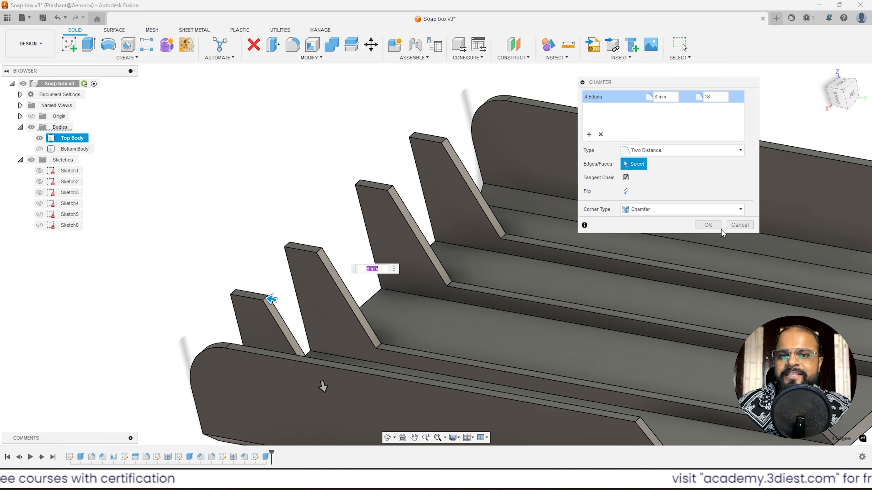
left_click(709, 225)
Show the Bottom Body again and examine the chamfered ribs of both bodies at the box's open end
middle_click_drag(653, 230, 500, 216, "shift")
scroll(499, 216, "down", 2)
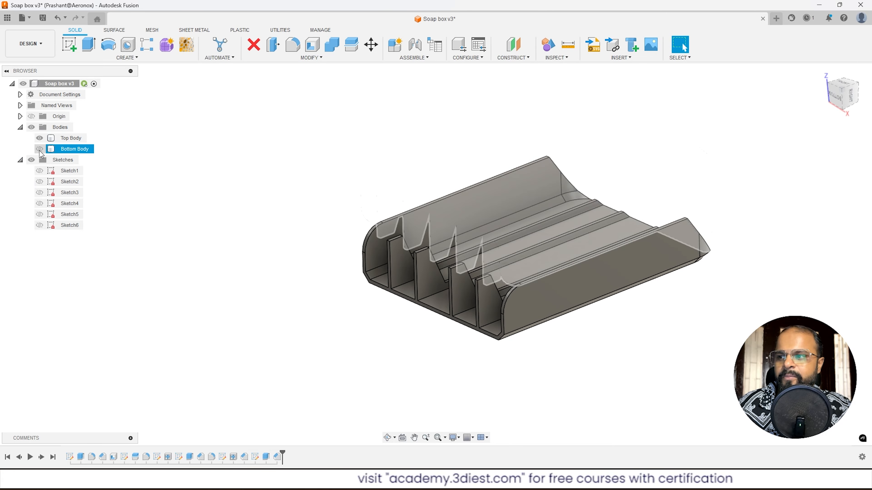
left_click(39, 150)
scroll(453, 277, "up", 2)
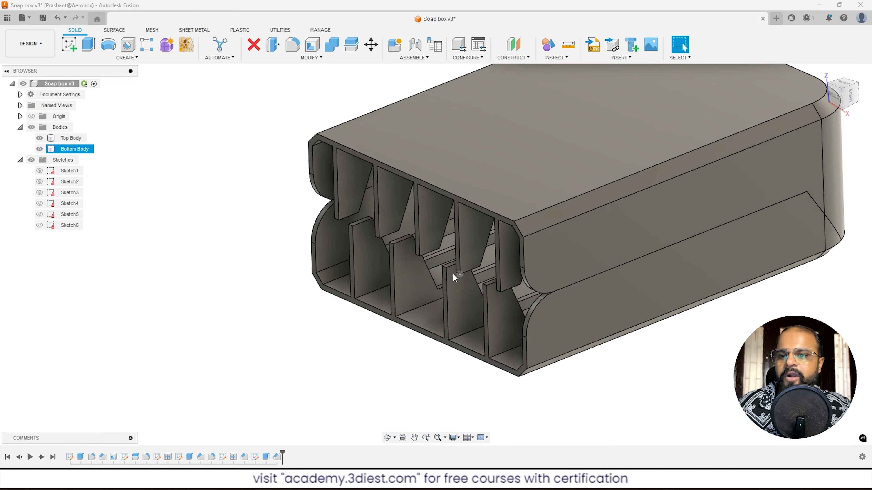
middle_click_drag(457, 279, 434, 278, "shift")
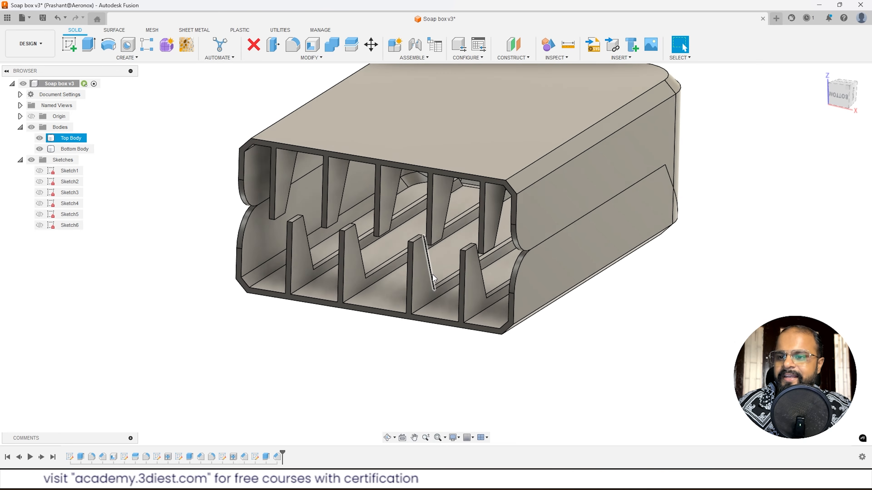
scroll(433, 278, "up", 2)
scroll(414, 218, "down", 3)
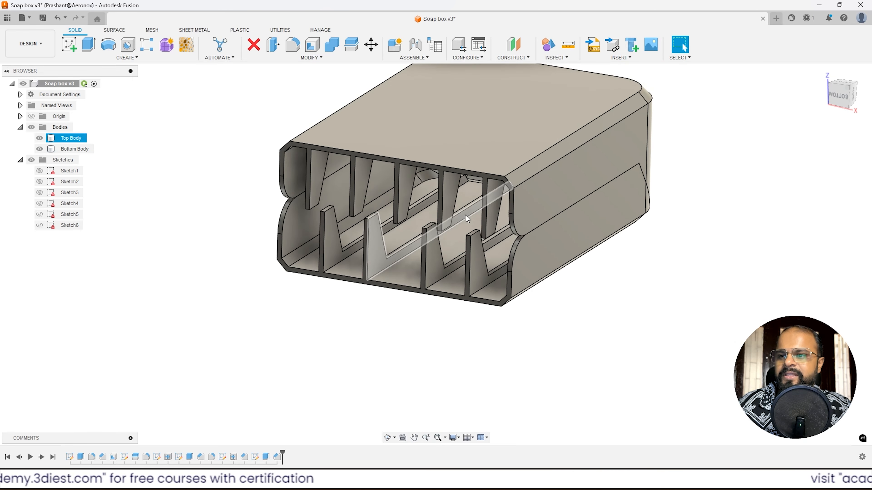
middle_click_drag(413, 218, 469, 254, "shift")
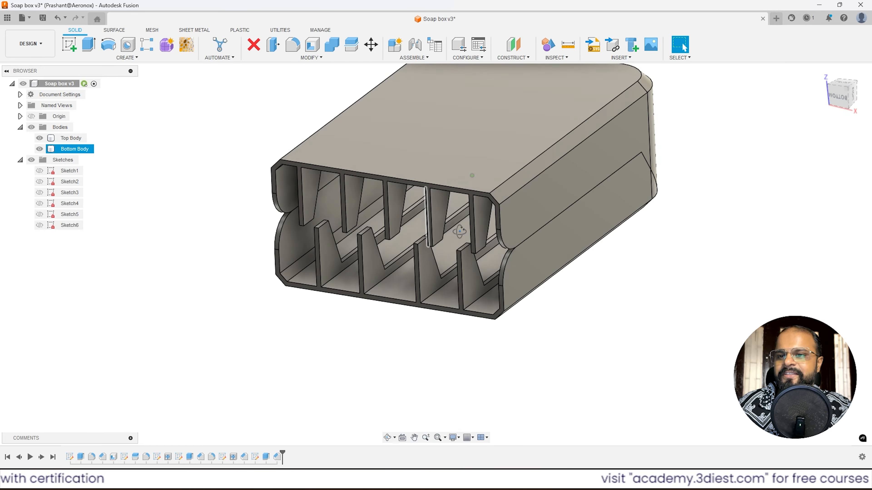